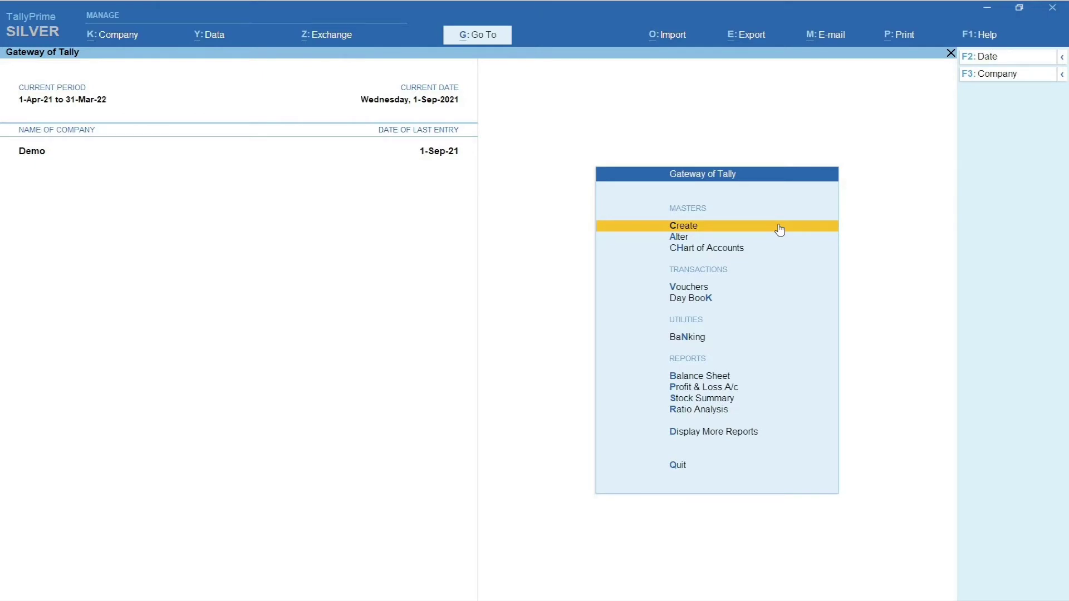
Set up the ABC Enterprises supplier ledger under the Sundry Creditors group.
{"action": "left_click", "coordinate": [780, 230]}
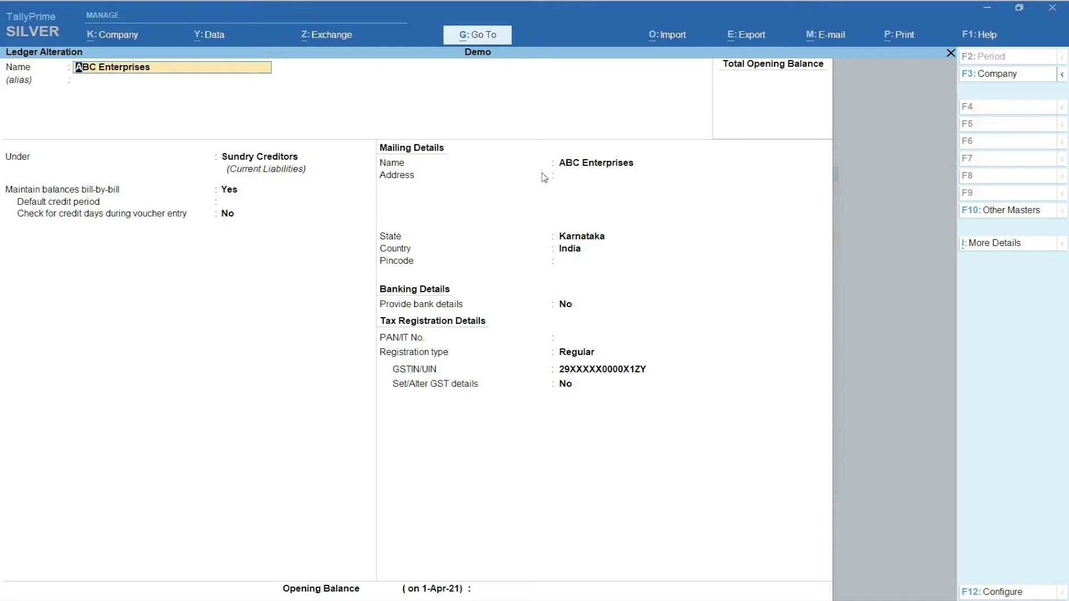
{"action": "key", "text": "Return"}
{"action": "key", "text": "Return"}
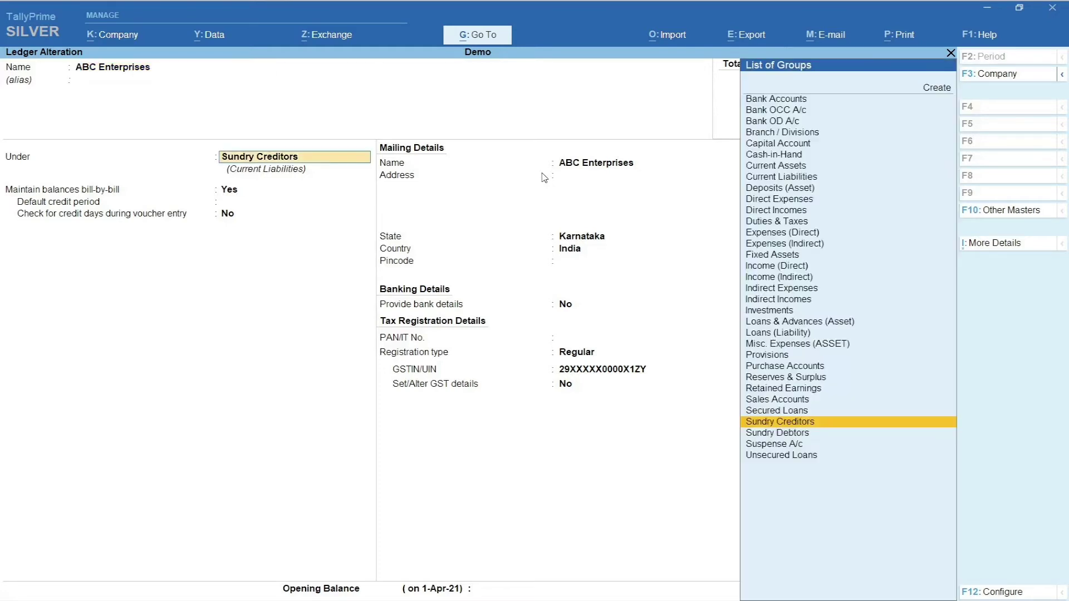
{"action": "key", "text": "Return"}
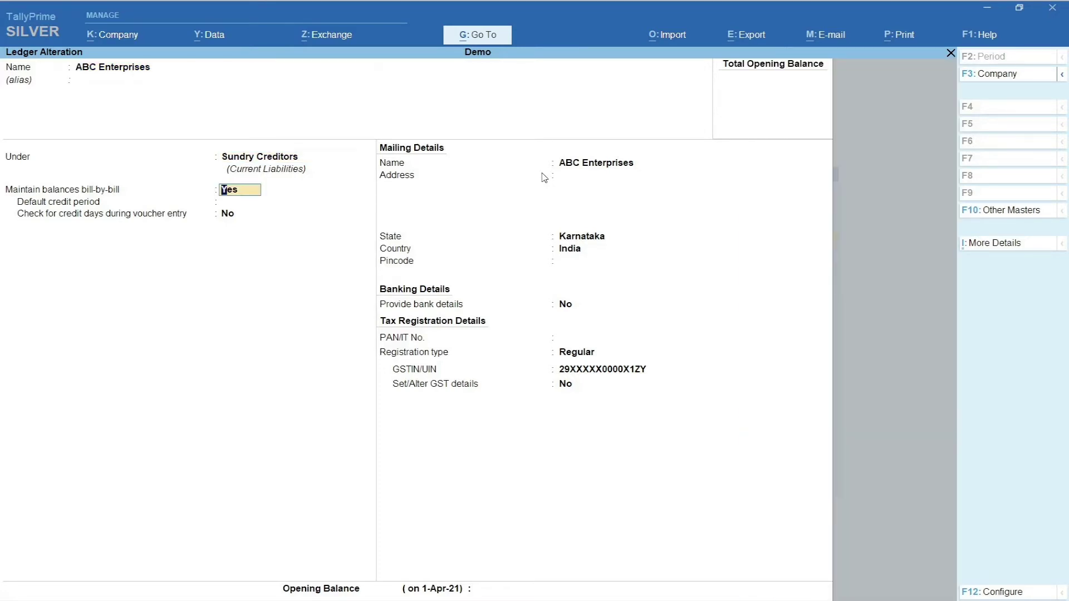
Use Karnataka as the supplier's state and Regular as its GST registration type, keep the GSTIN, and accept the ledger.
{"action": "left_click", "coordinate": [582, 236]}
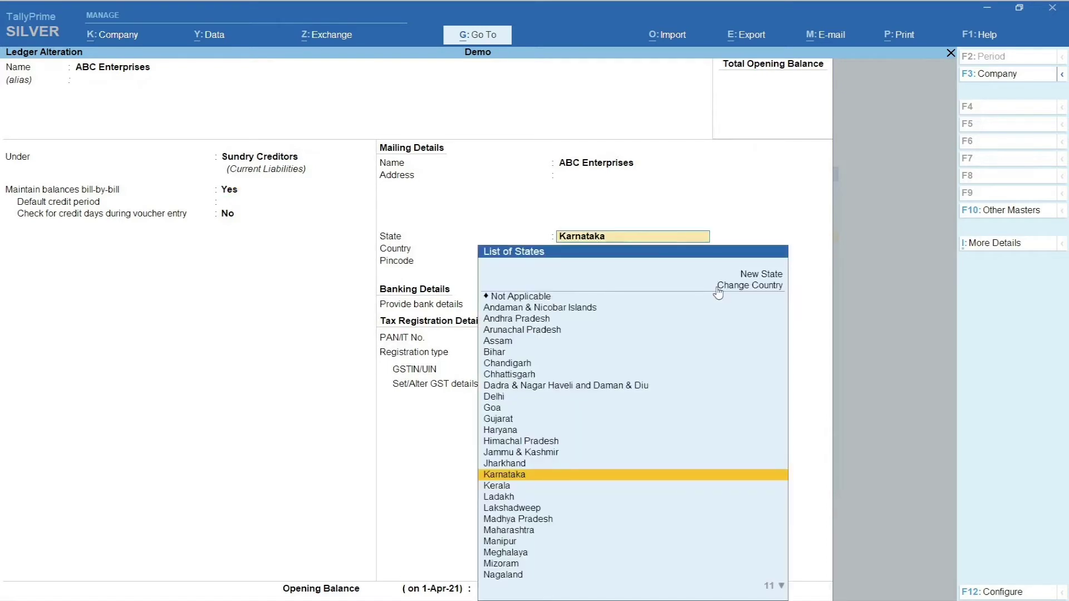
{"action": "left_click", "coordinate": [577, 352]}
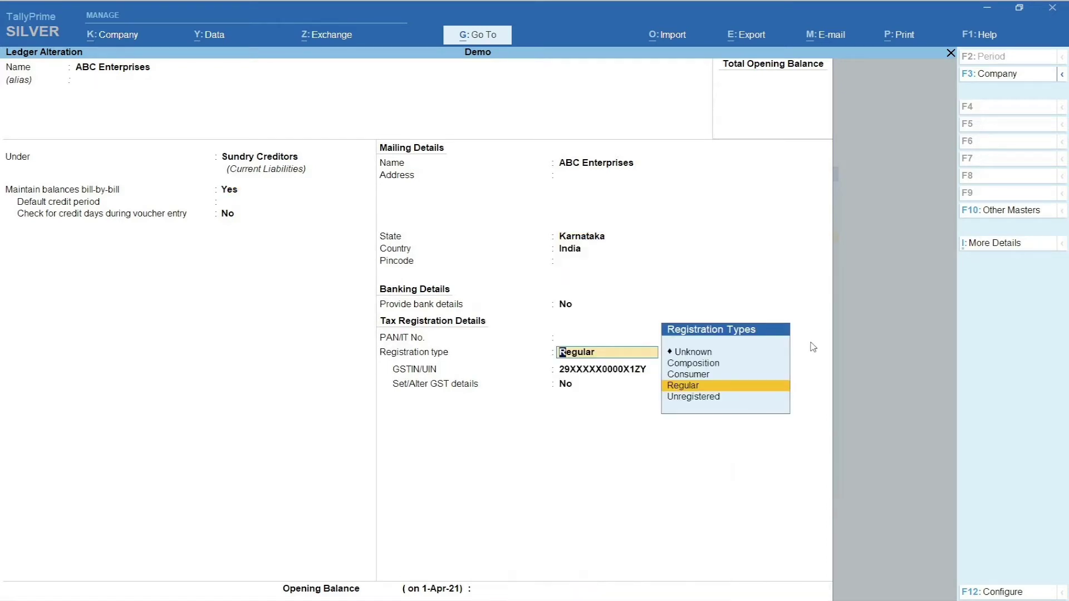
{"action": "key", "text": "Return"}
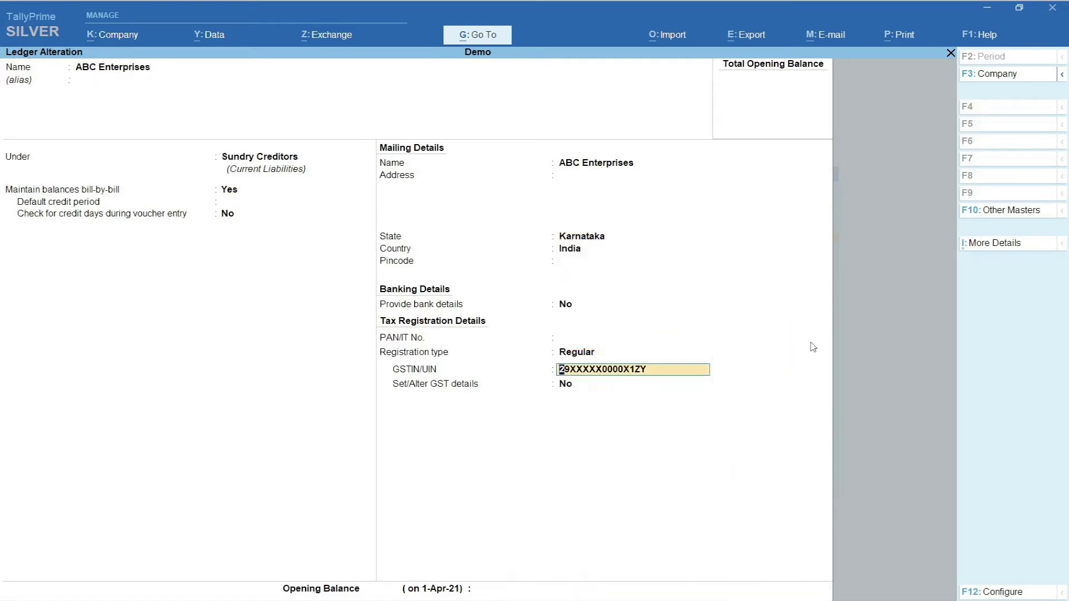
{"action": "key", "text": "Return"}
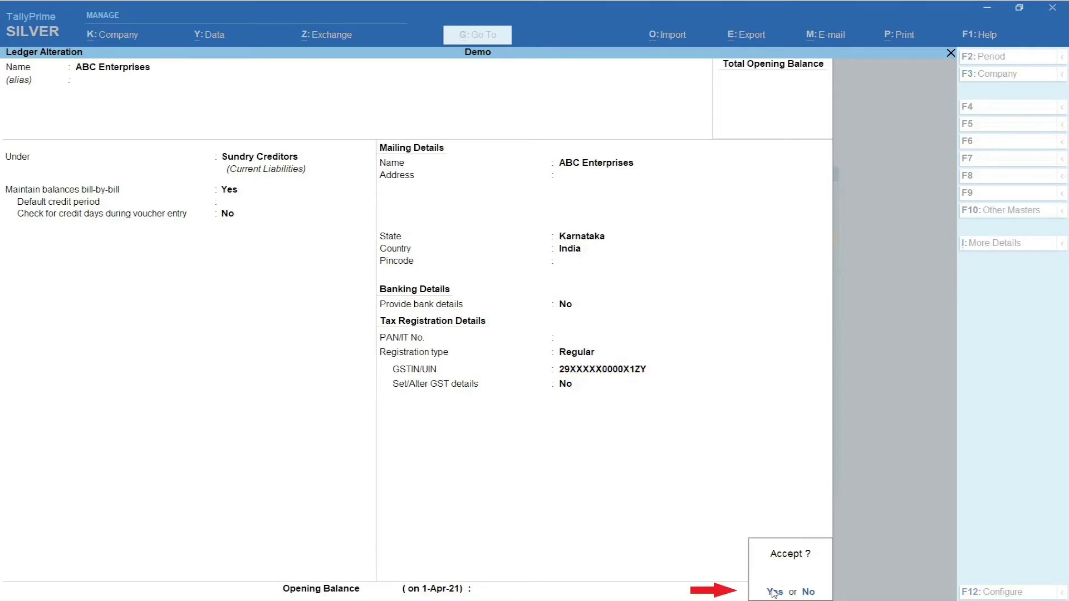
{"action": "left_click", "coordinate": [774, 593]}
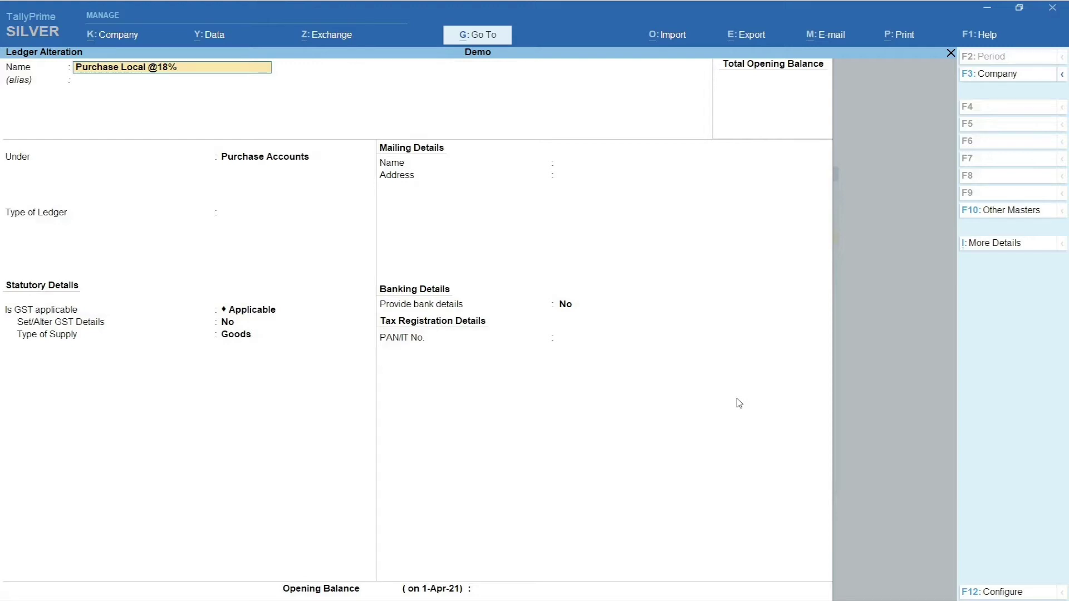
{"action": "key", "text": "Return"}
{"action": "key", "text": "Return"}
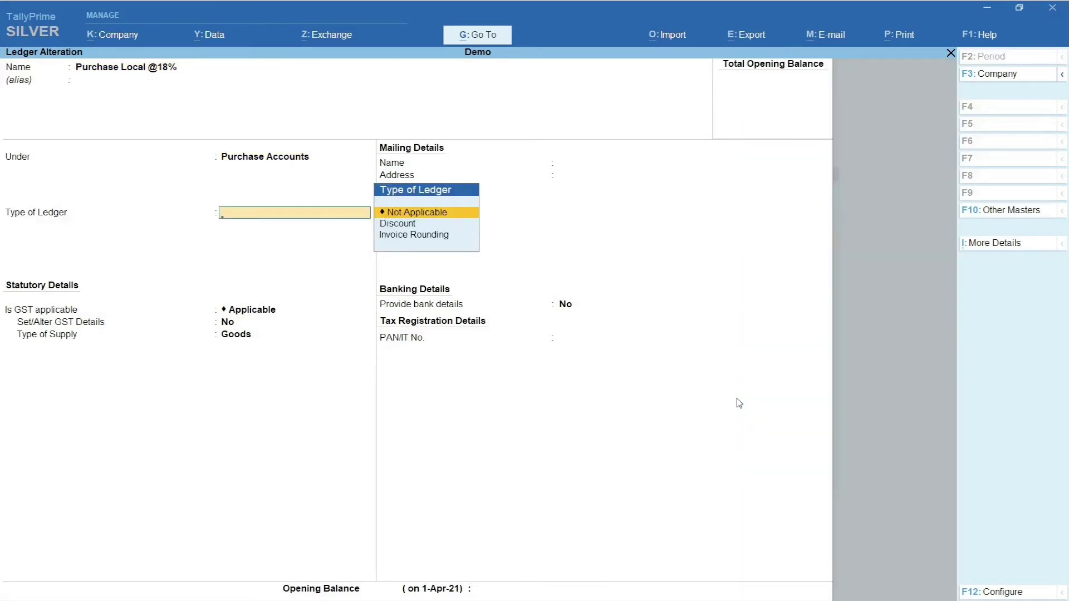
{"action": "key", "text": "Return"}
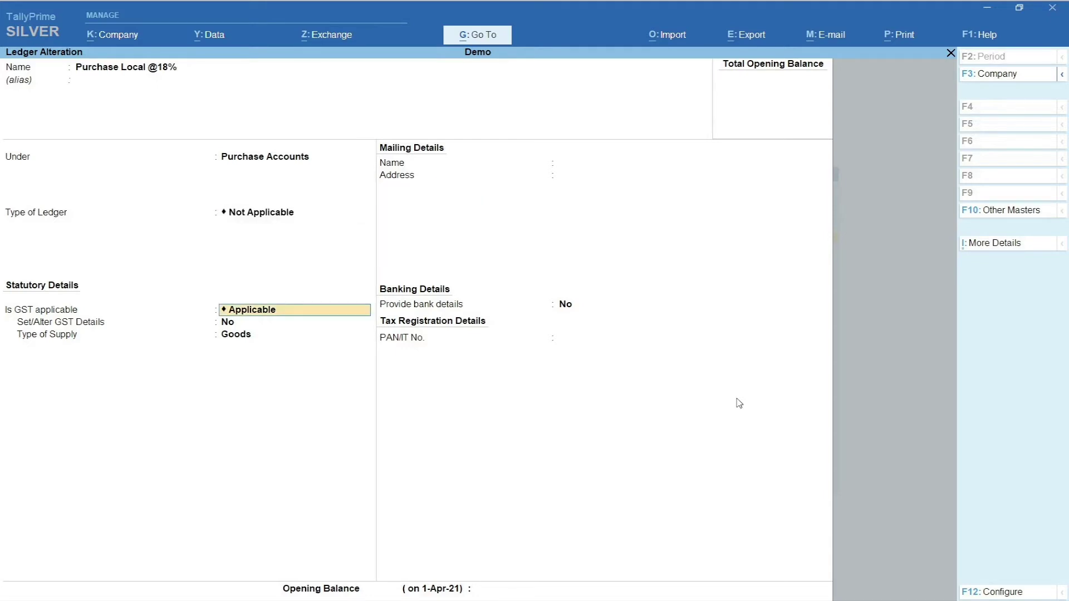
{"action": "key", "text": "Return"}
{"action": "type", "text": "yes"}
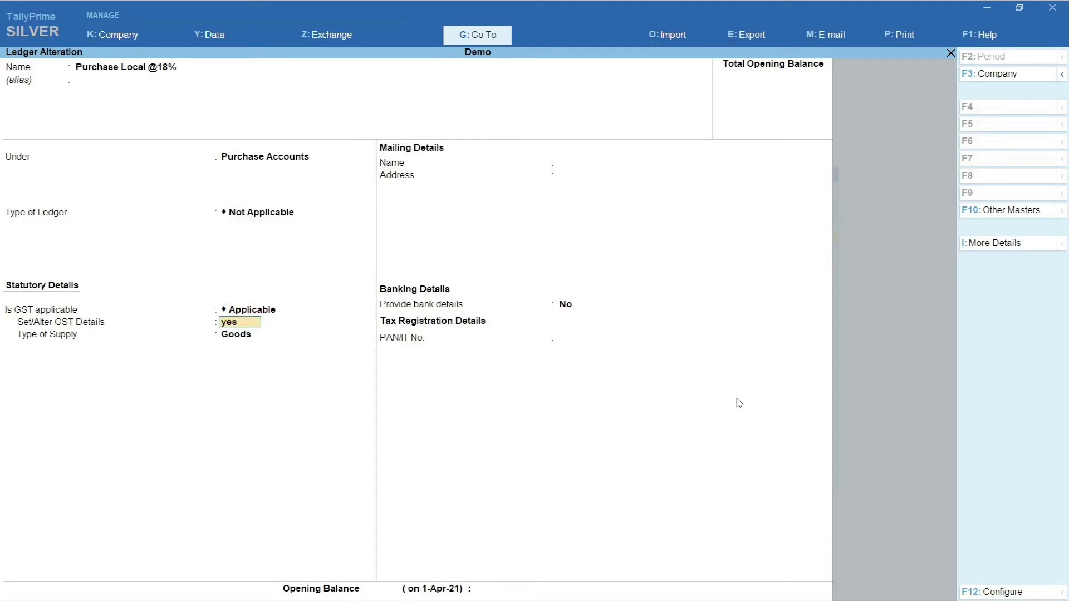
{"action": "key", "text": "Return"}
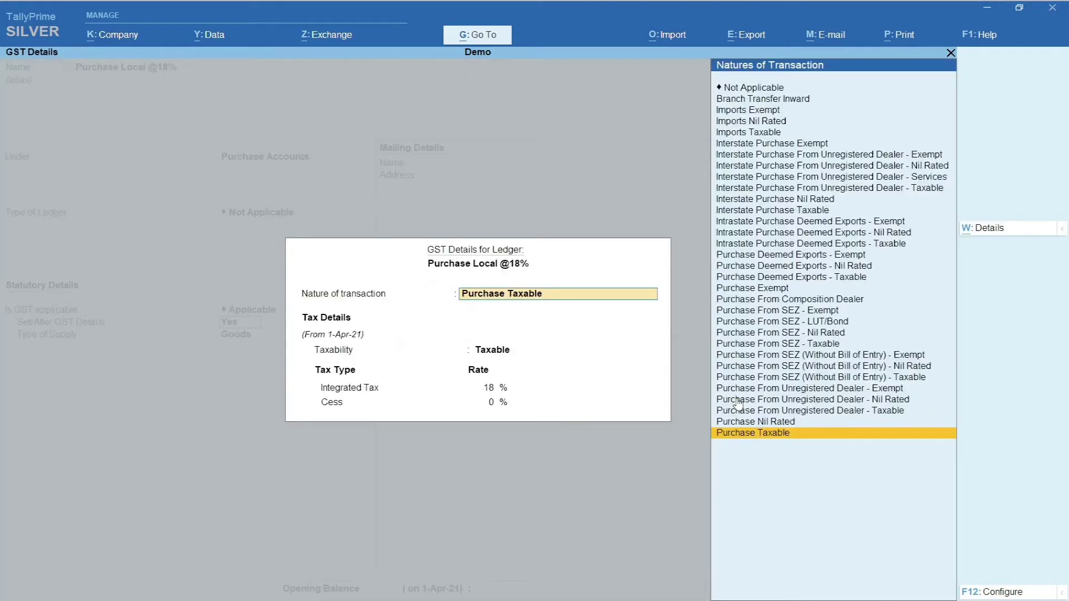
Define the purchase ledger as Purchase Taxable at 18% integrated tax with Goods as the supply type, and save it.
{"action": "key", "text": "Return"}
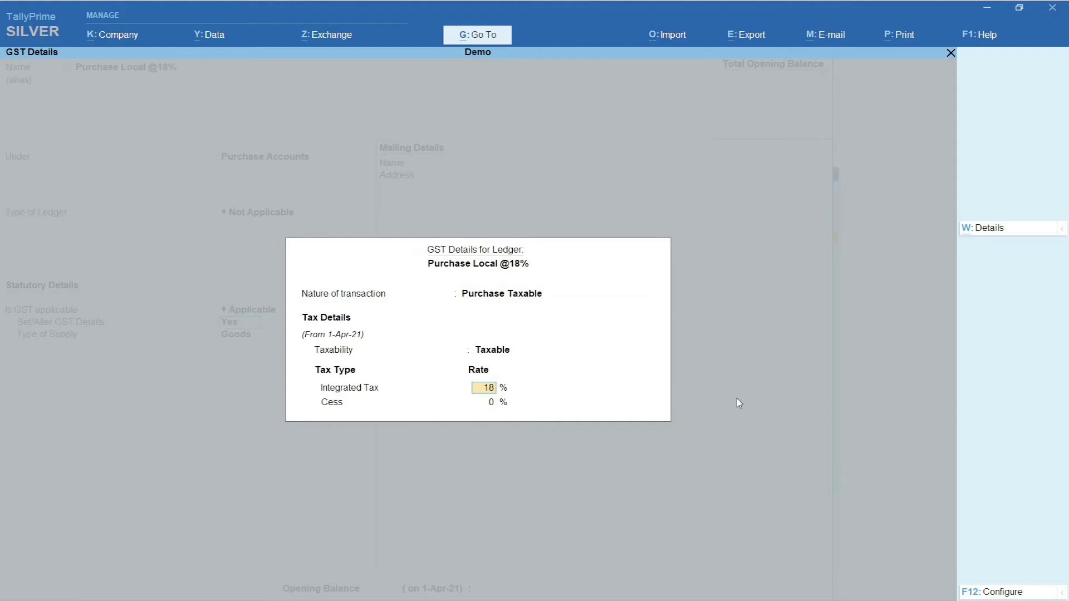
{"action": "key", "text": "Return"}
{"action": "key", "text": "Return"}
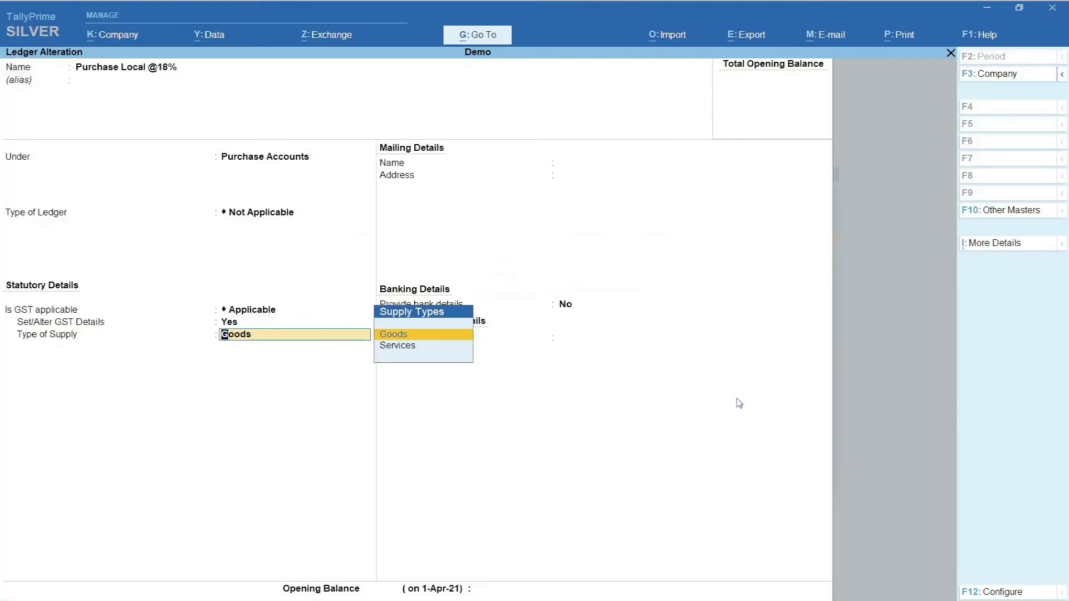
{"action": "key", "text": "Return"}
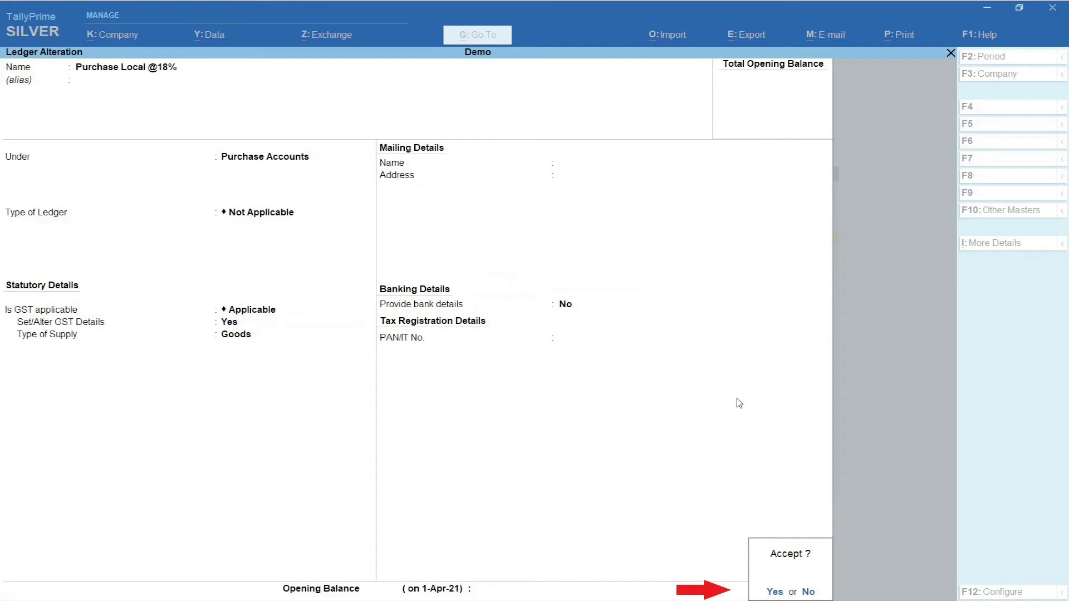
{"action": "key", "text": "y"}
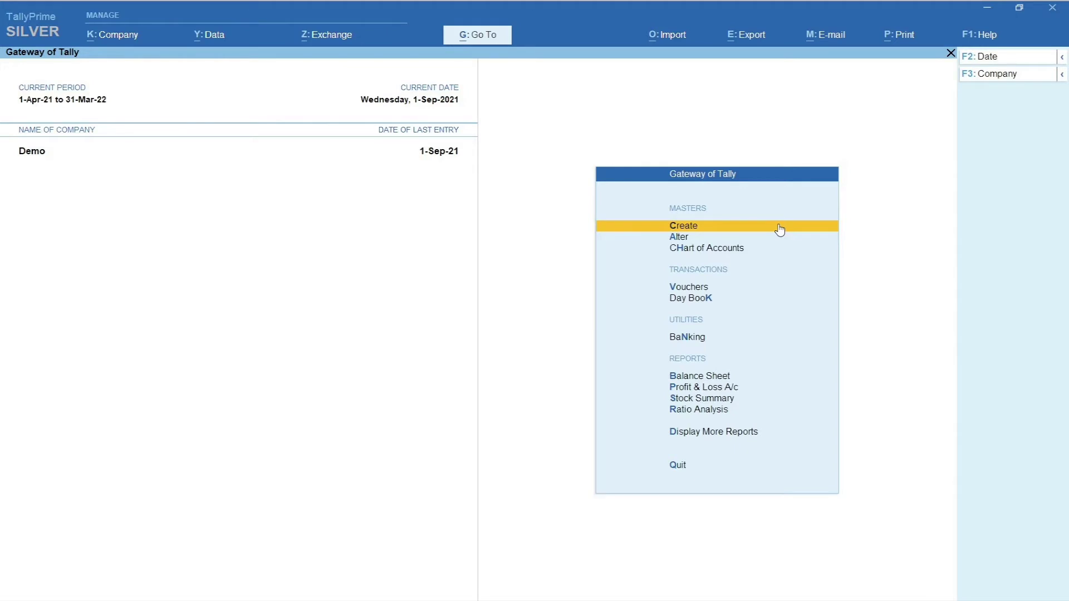
Set up the Mobile Phone stock item under the Primary group.
{"action": "left_click", "coordinate": [780, 226]}
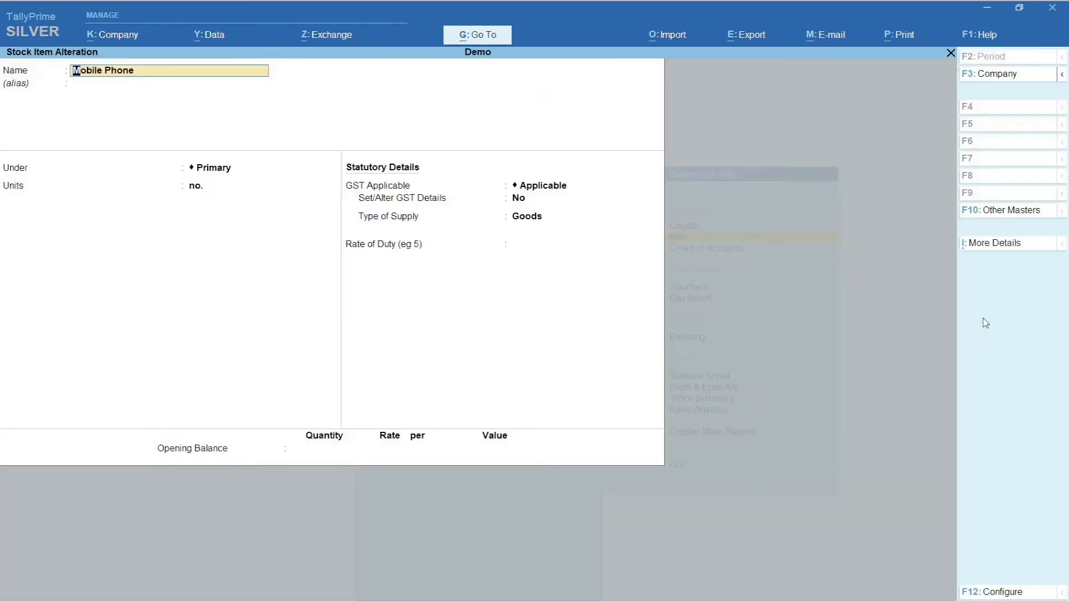
{"action": "key", "text": "Return"}
{"action": "key", "text": "Return"}
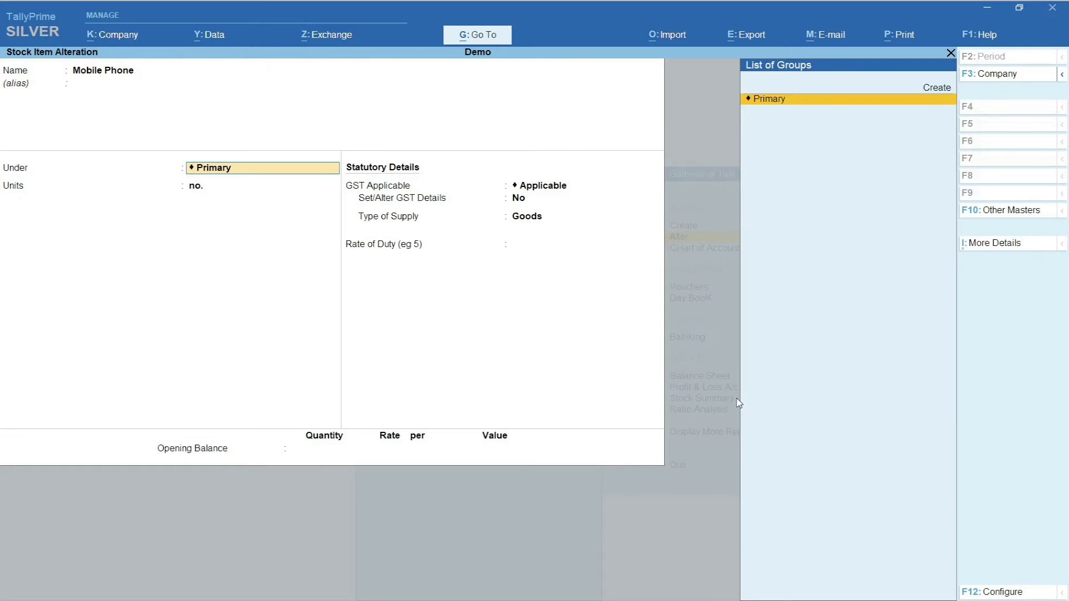
{"action": "key", "text": "Return"}
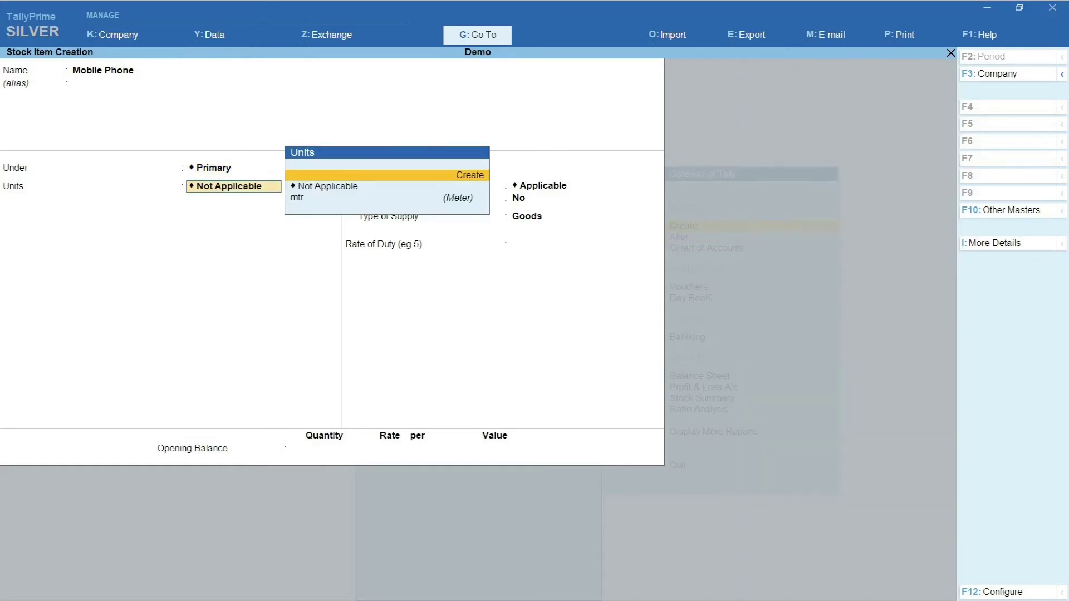
Create the simple unit no. with formal name Number, UQC NOS-NUMBERS and 0 decimal places for the Mobile Phone item.
{"action": "key", "text": "Return"}
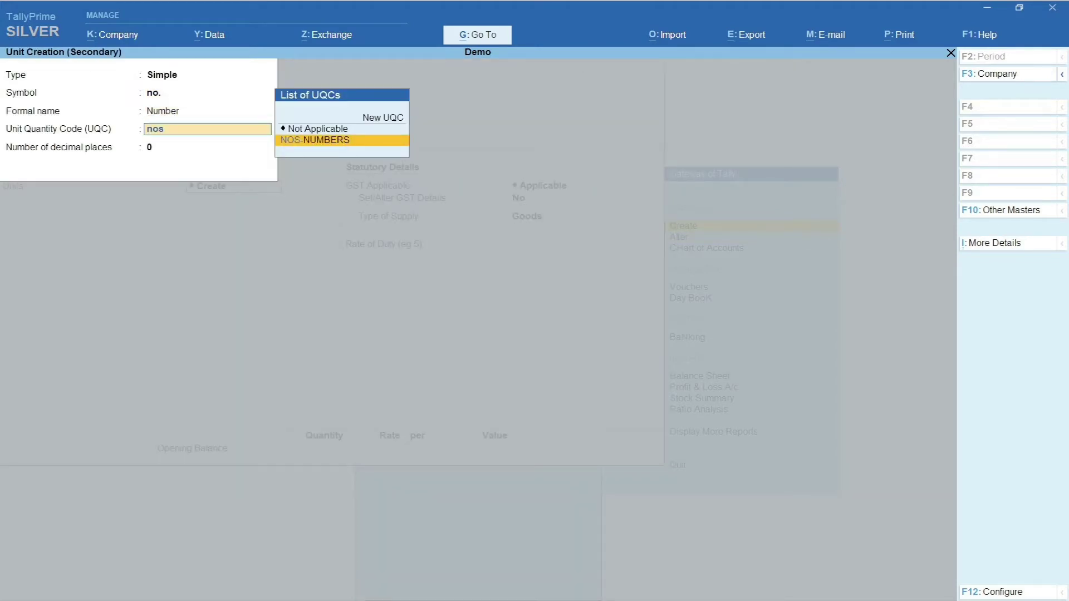
{"action": "key", "text": "Return"}
{"action": "key", "text": "Return"}
{"action": "key", "text": "Return"}
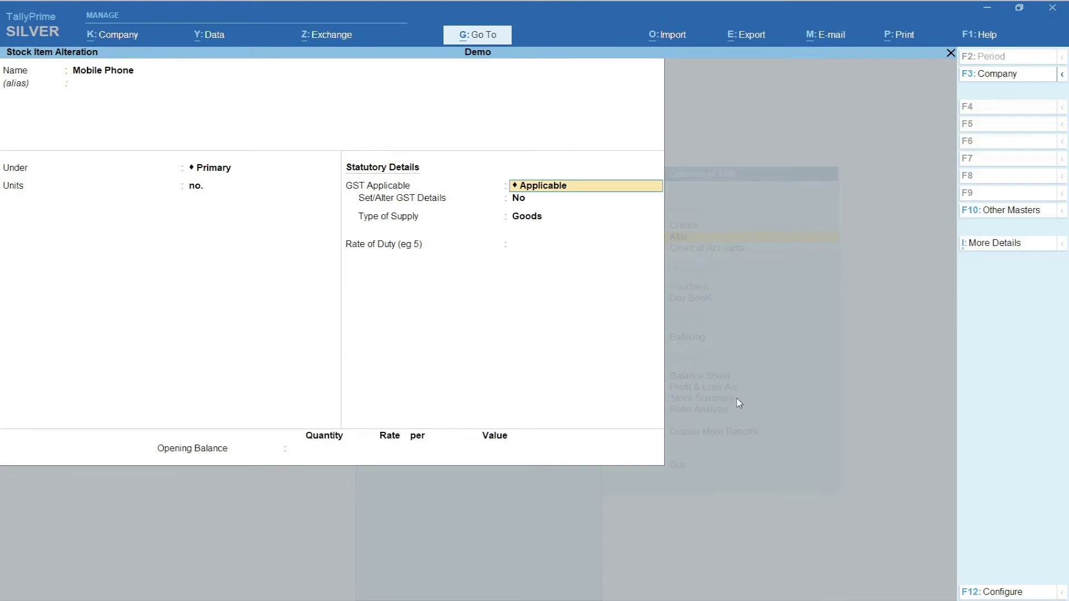
Mark GST as applicable for Mobile Phone, enable its GST details, and open the detailed tax rate history.
{"action": "key", "text": "Return"}
{"action": "type", "text": "y"}
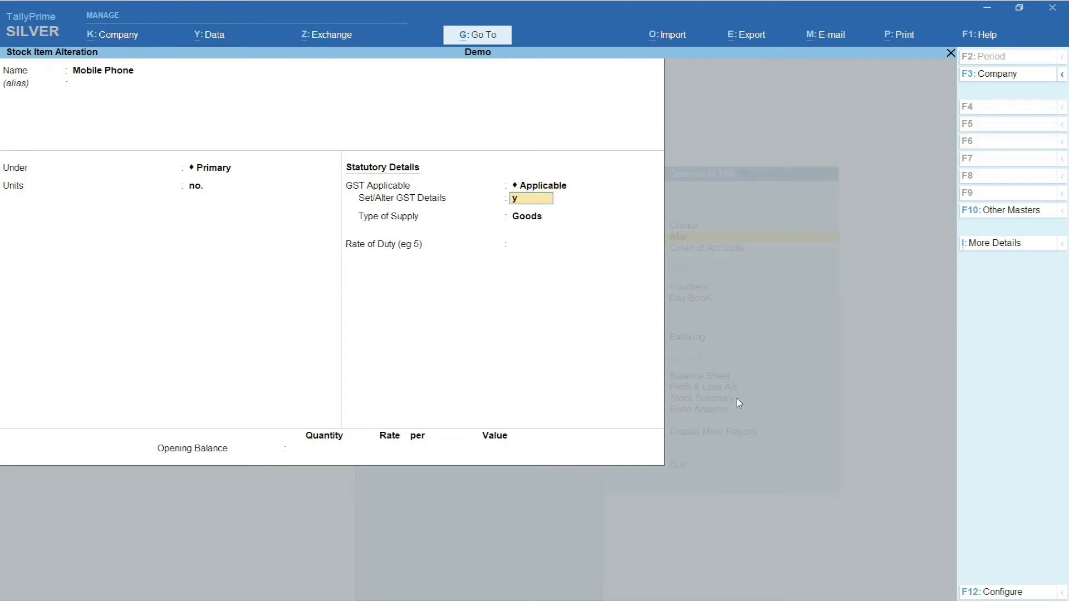
{"action": "key", "text": "Return"}
{"action": "left_click", "coordinate": [1017, 233]}
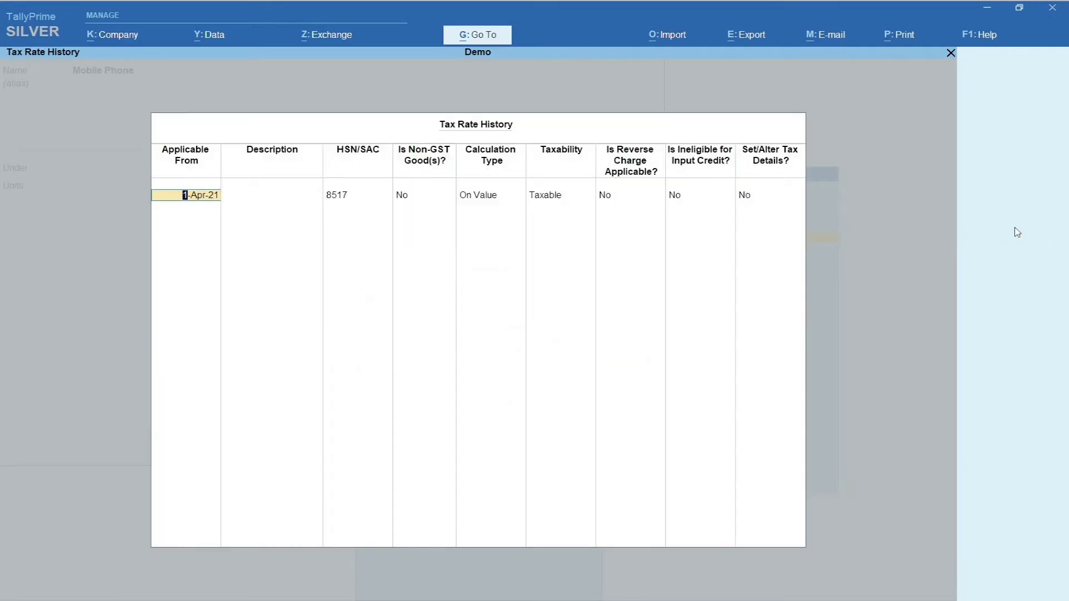
Fill the 1-Apr-21 tax entry with HSN 8517, calculation On Value, Taxable, and No for reverse charge and ineligible input credit.
{"action": "key", "text": "Return"}
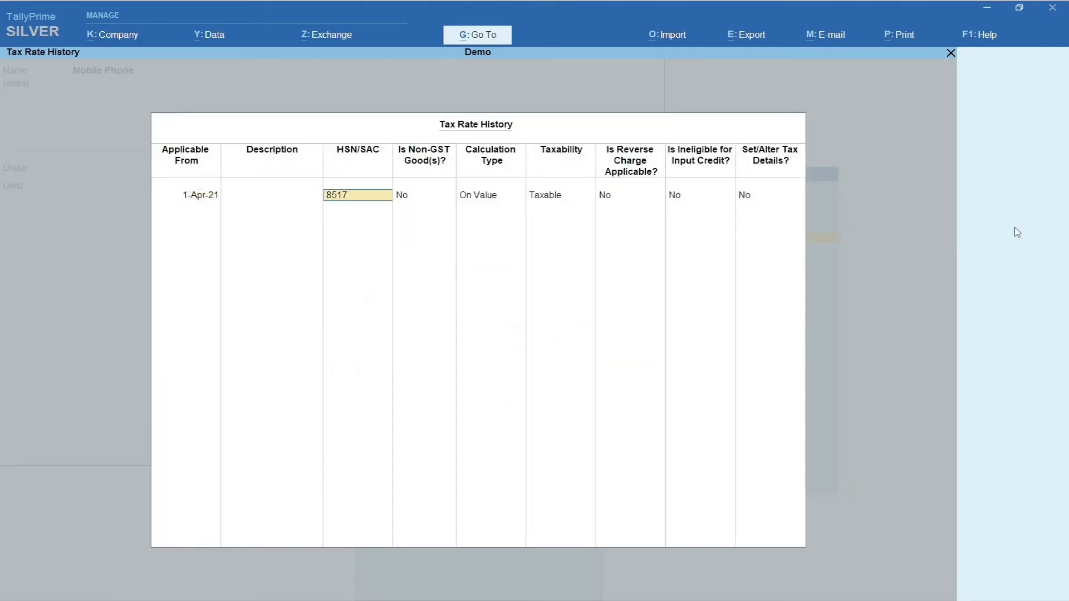
{"action": "key", "text": "Return"}
{"action": "key", "text": "Return"}
{"action": "key", "text": "Return"}
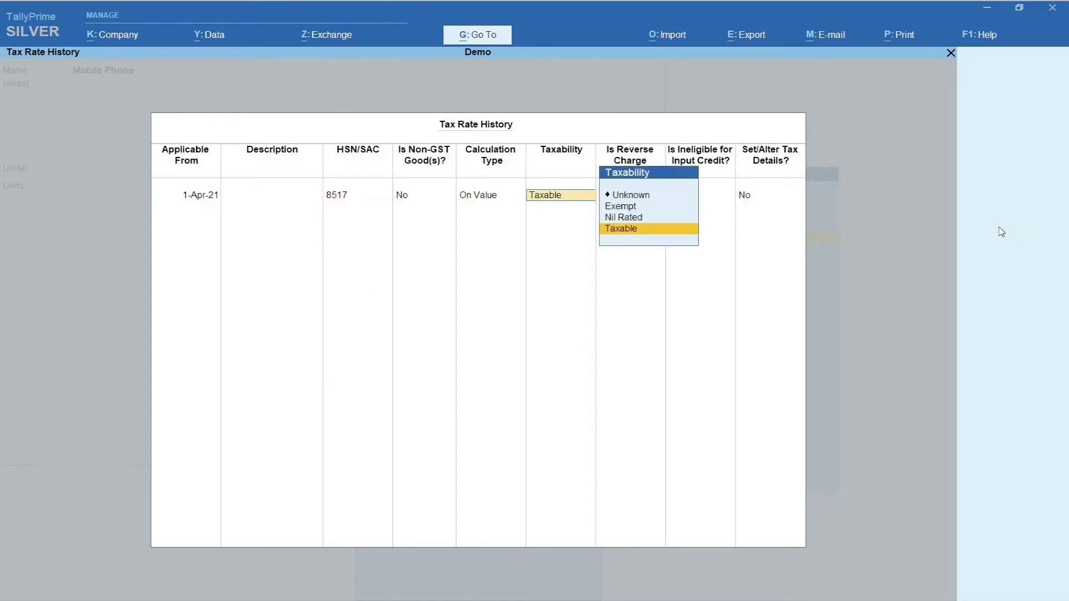
{"action": "key", "text": "Return"}
{"action": "key", "text": "Return"}
{"action": "key", "text": "Return"}
Enable the entry's tax details and apply an integrated tax rate of 18% with 0% cess.
{"action": "type", "text": "y"}
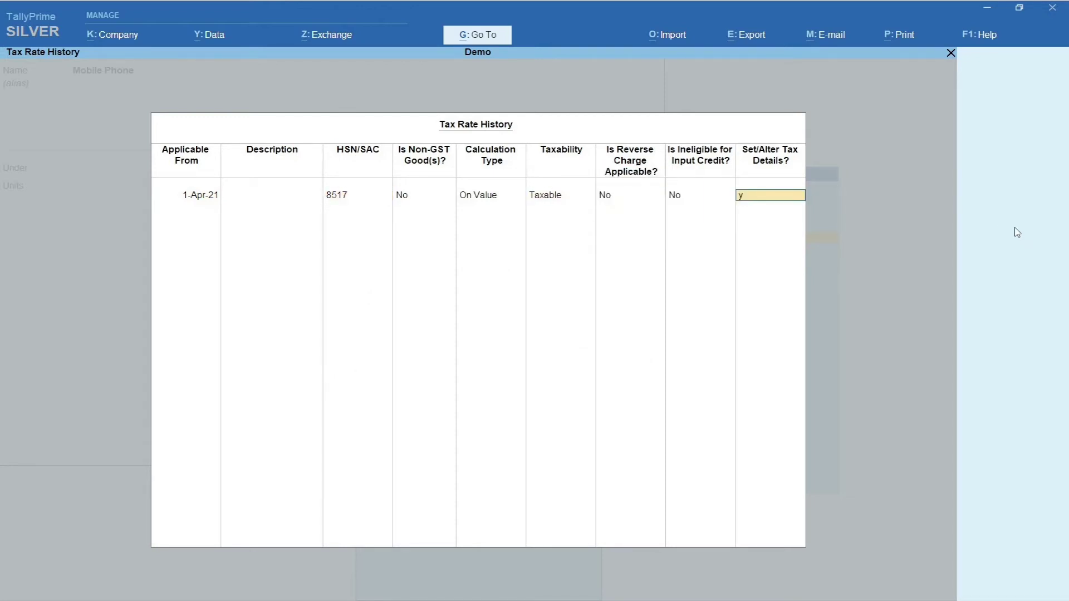
{"action": "key", "text": "Return"}
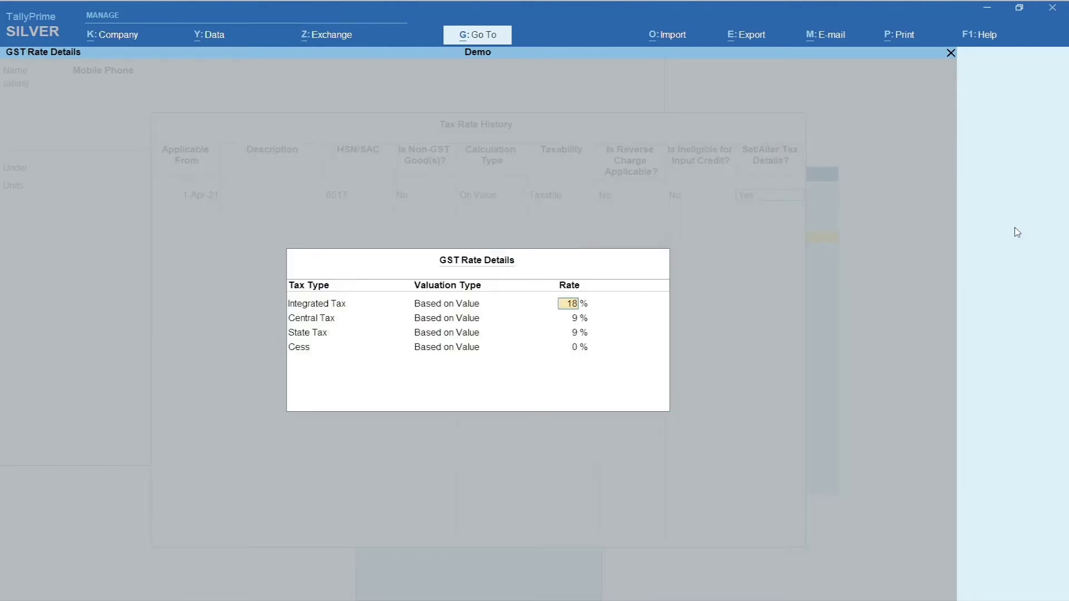
{"action": "key", "text": "Return"}
{"action": "key", "text": "Return"}
{"action": "key", "text": "Return"}
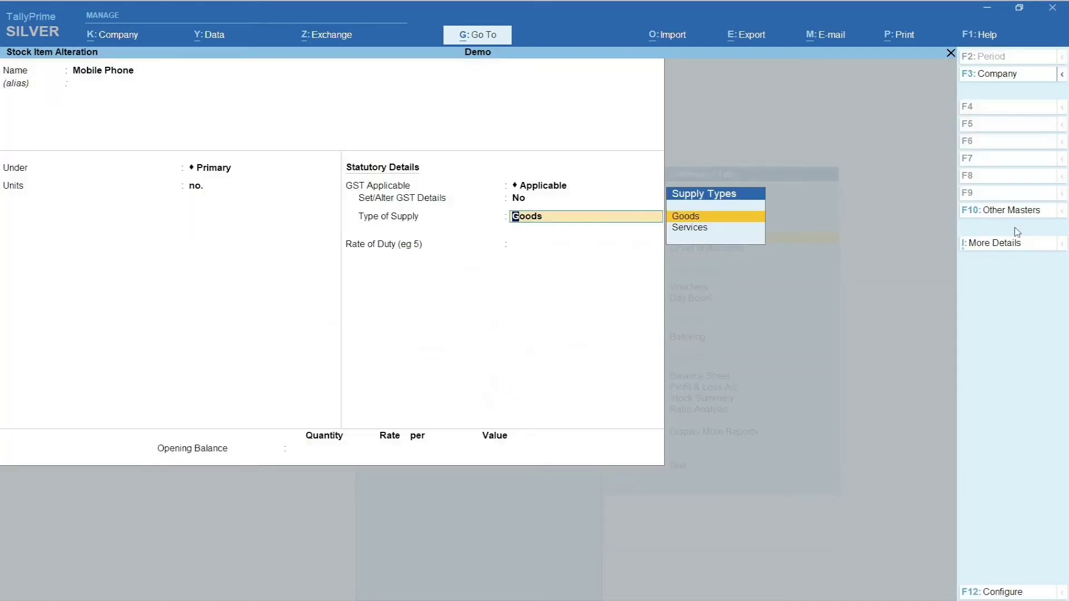
Choose Goods as the Mobile Phone item's type of supply and save the stock item.
{"action": "key", "text": "Return"}
{"action": "key", "text": "Return"}
{"action": "key", "text": "Return"}
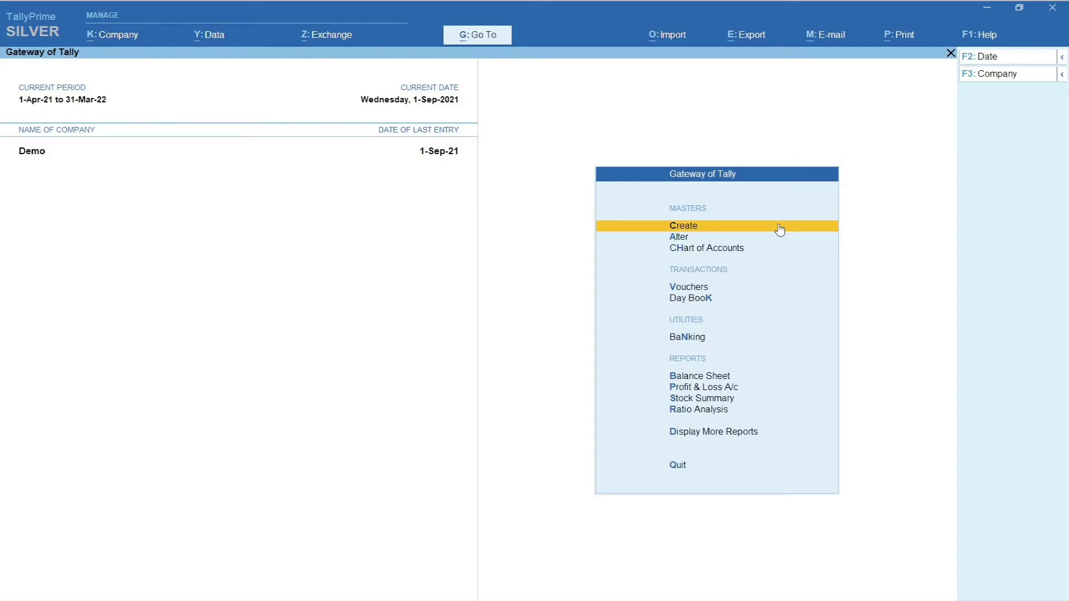
Define the Central GST ledger under Duties & Taxes as GST, Central Tax, with 0% calculation and Not Applicable rounding, and save it.
{"action": "left_click", "coordinate": [780, 229]}
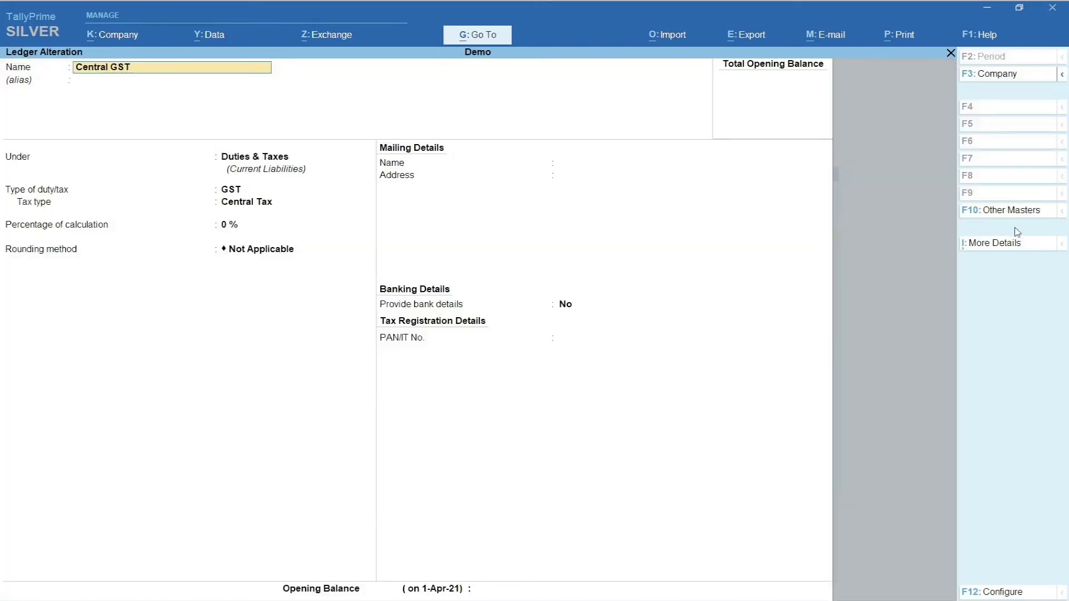
{"action": "key", "text": "Return"}
{"action": "key", "text": "Return"}
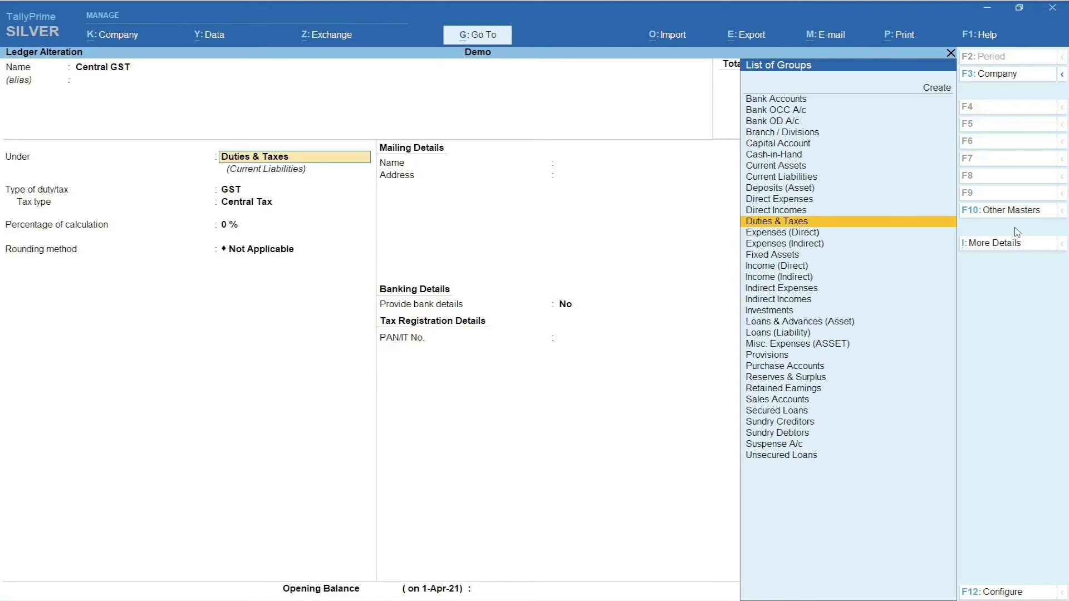
{"action": "key", "text": "Return"}
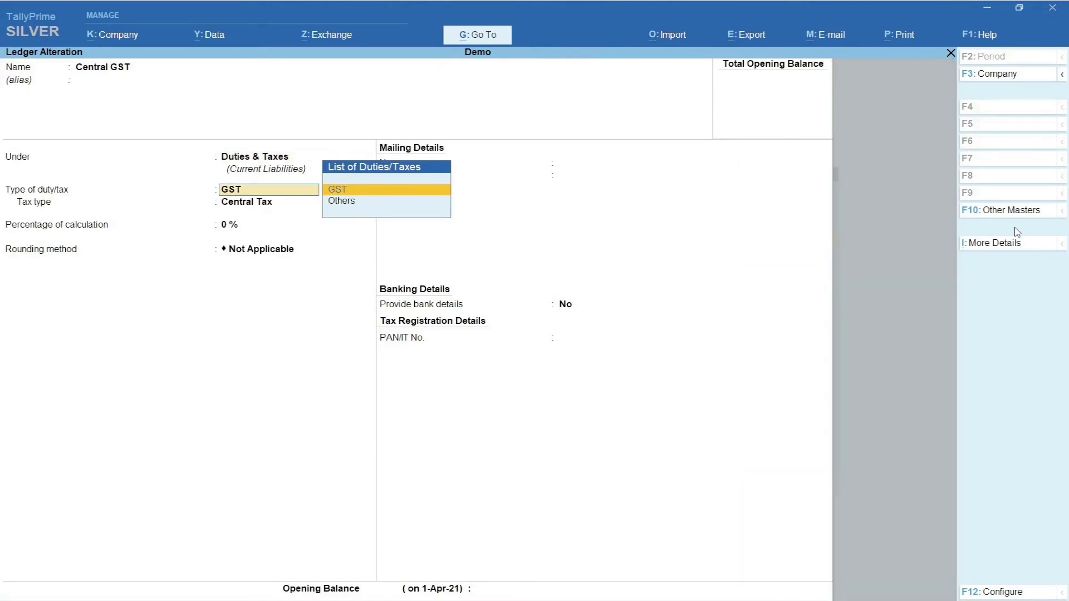
{"action": "key", "text": "Return"}
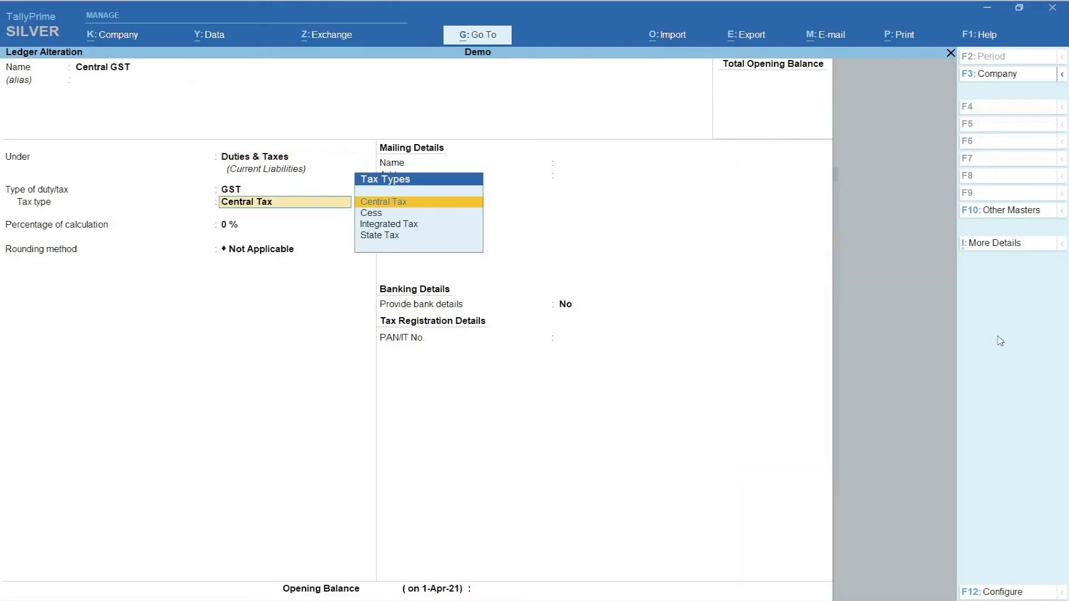
{"action": "key", "text": "Return"}
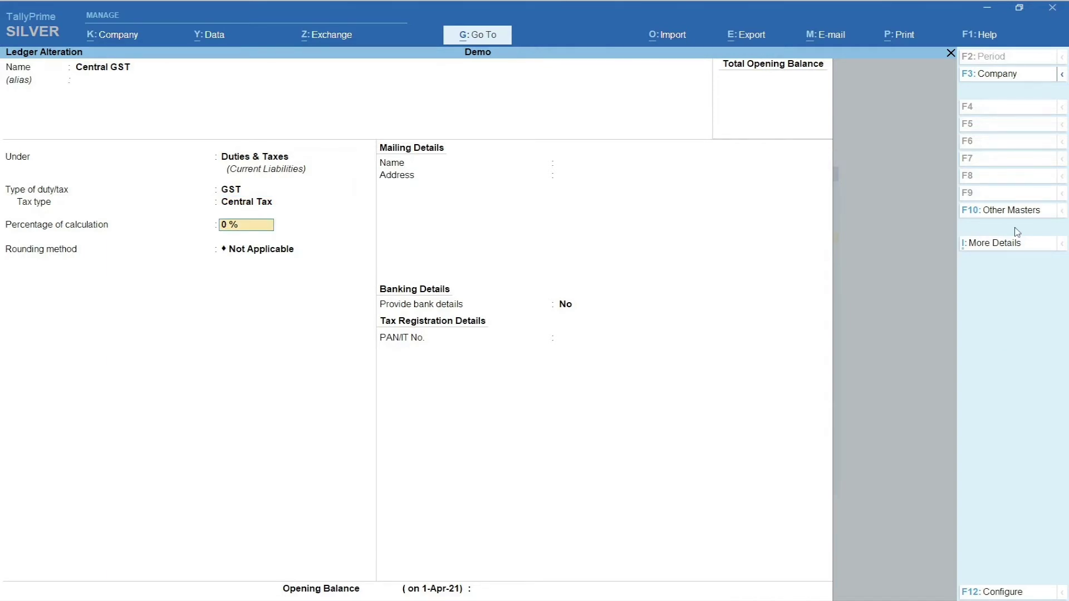
{"action": "key", "text": "Return"}
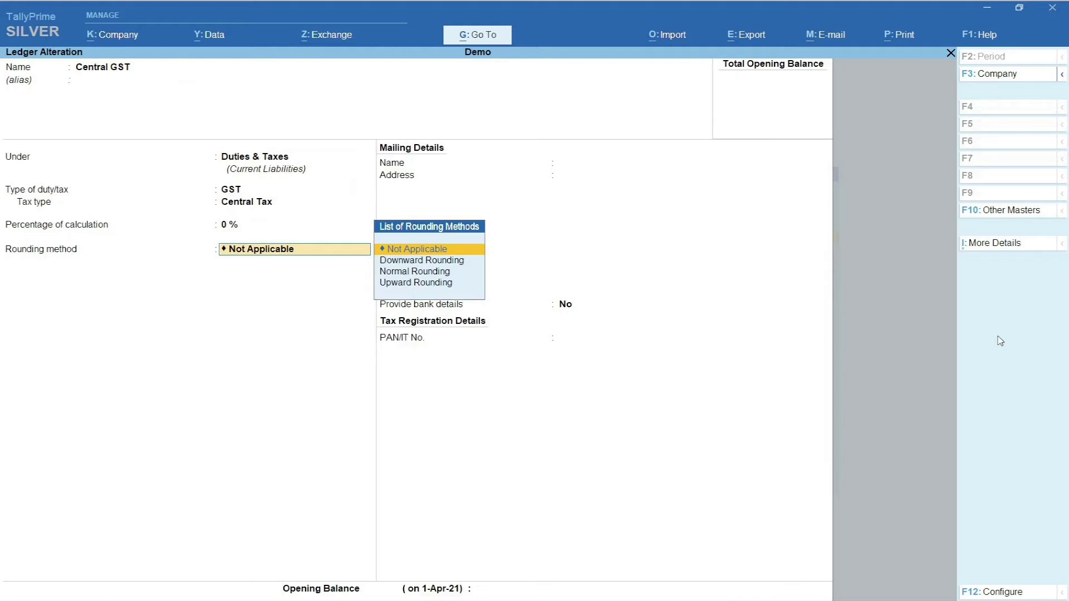
{"action": "key", "text": "Return"}
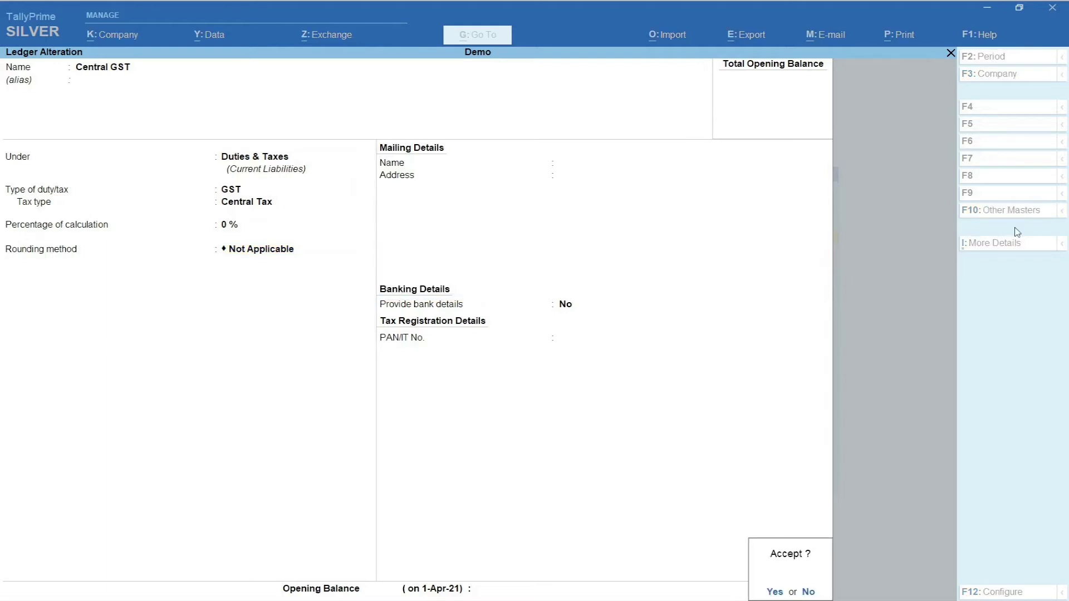
{"action": "key", "text": "y"}
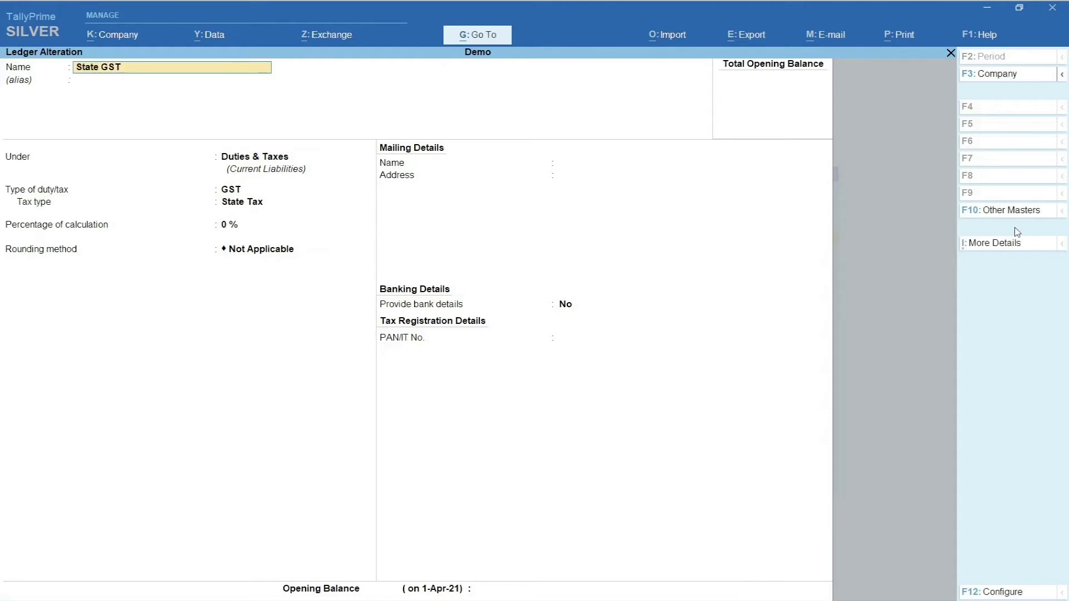
Define the State GST ledger under Duties & Taxes as GST, State Tax, with 0% calculation and Not Applicable rounding, and save it.
{"action": "key", "text": "Return"}
{"action": "key", "text": "Return"}
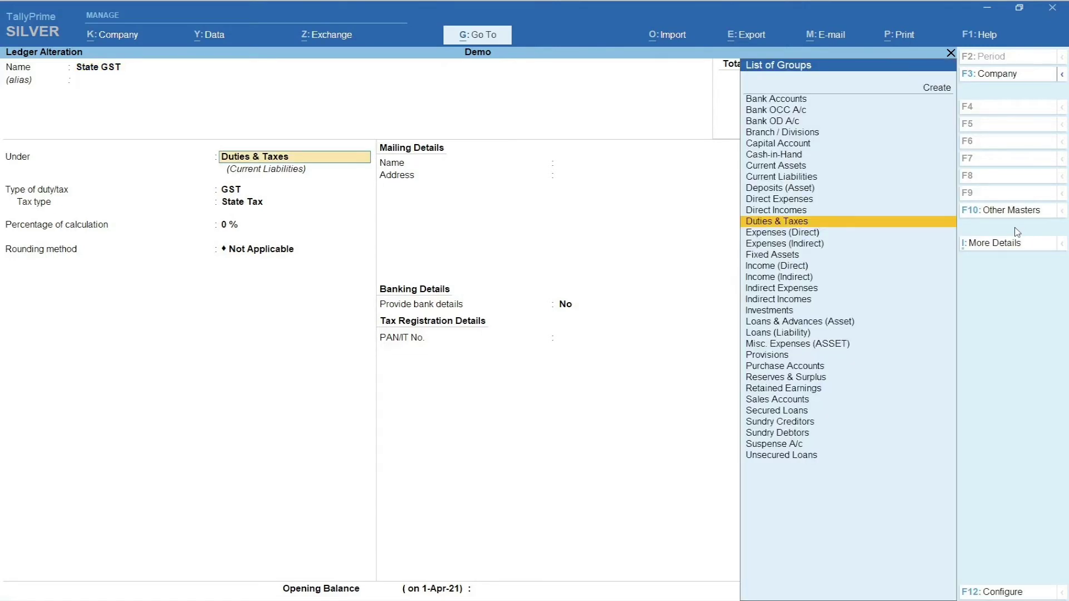
{"action": "key", "text": "Return"}
{"action": "key", "text": "Return"}
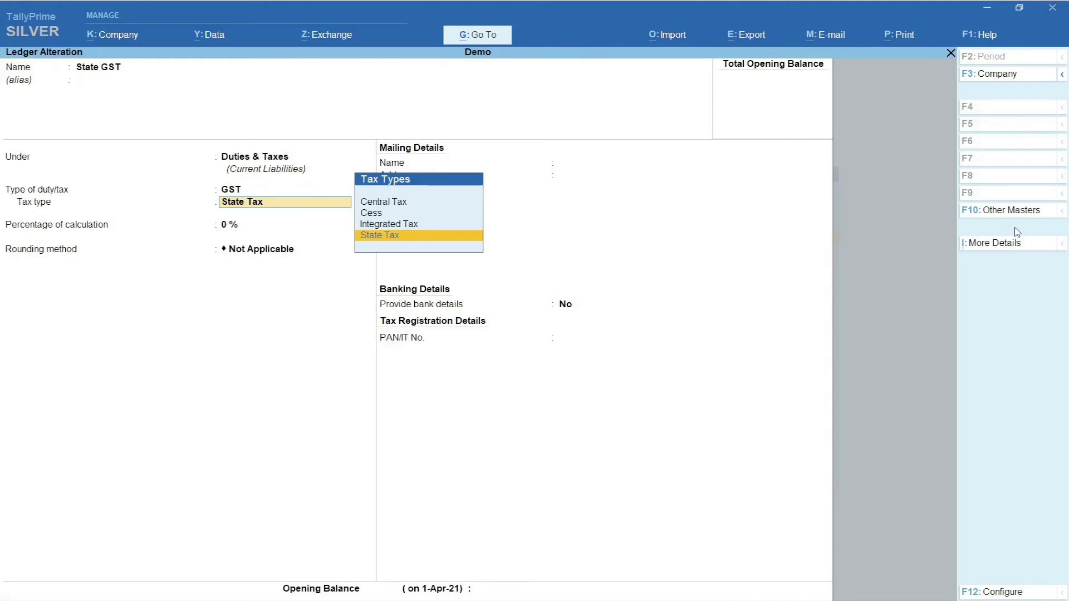
{"action": "key", "text": "Return"}
{"action": "key", "text": "Return"}
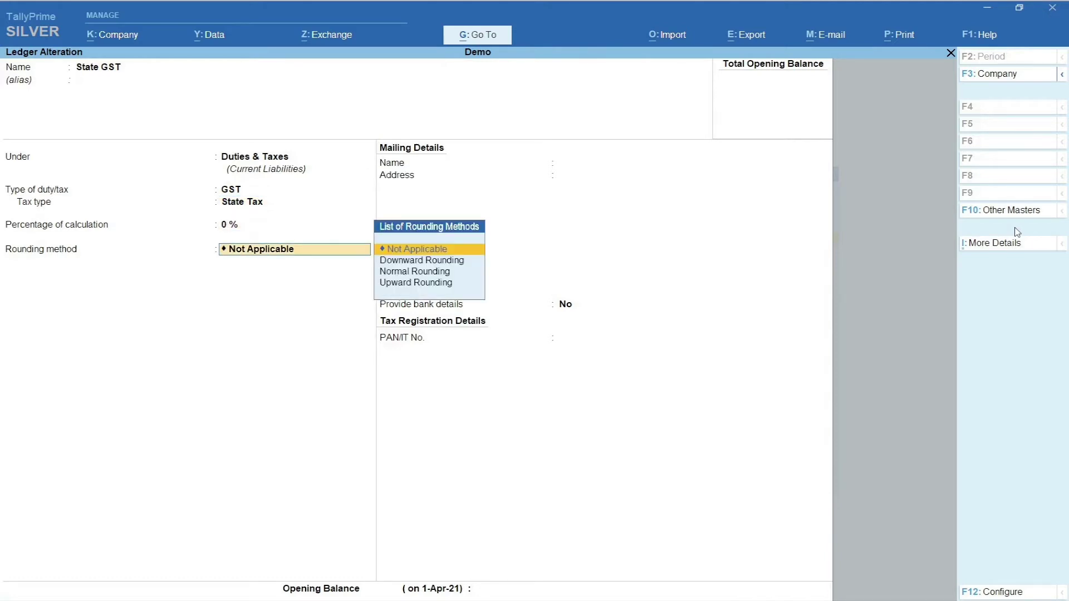
{"action": "key", "text": "Return"}
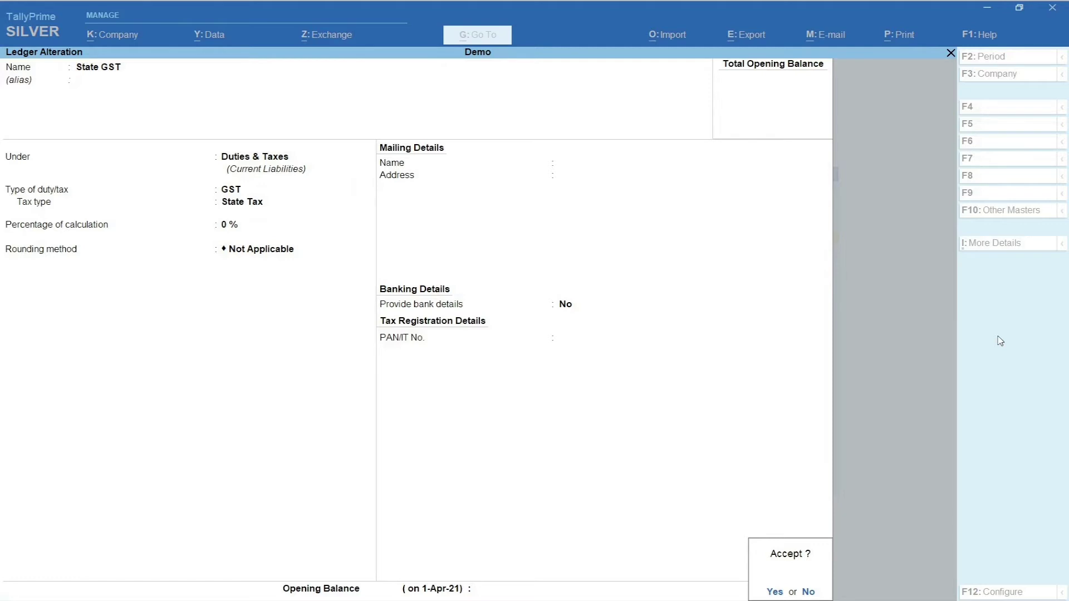
{"action": "key", "text": "Return"}
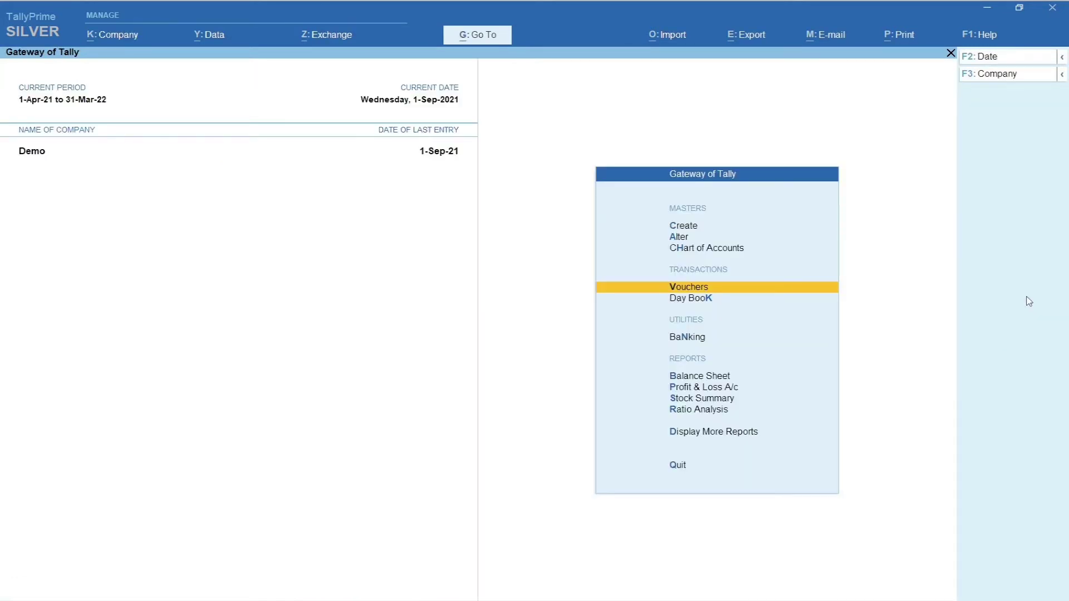
Start a Purchase voucher and set its mode to Item Invoice.
{"action": "key", "text": "Return"}
{"action": "left_click", "coordinate": [1008, 194]}
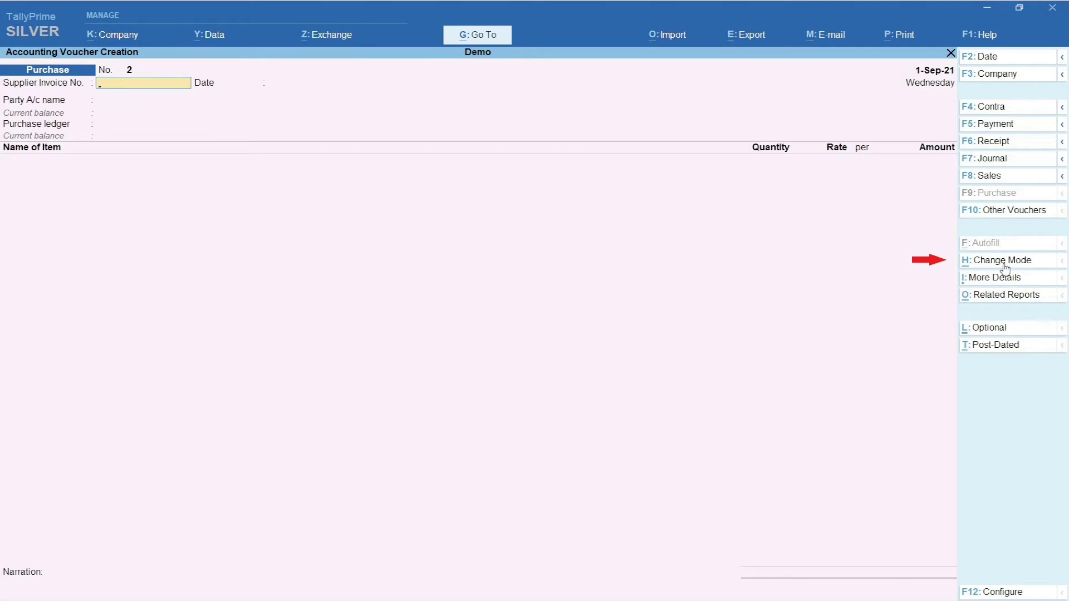
{"action": "left_click", "coordinate": [1002, 262]}
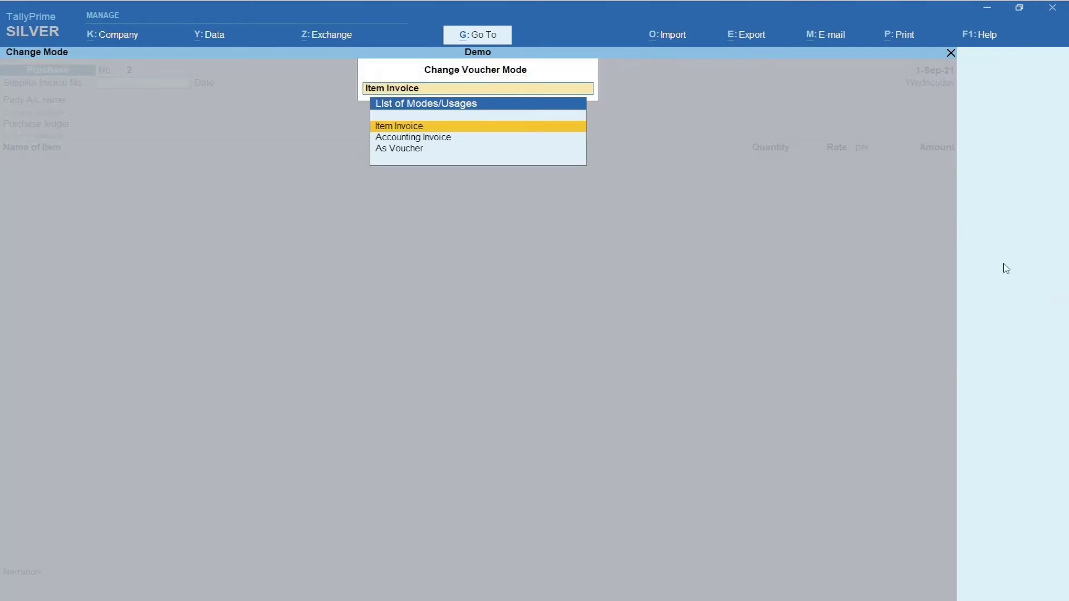
{"action": "key", "text": "Return"}
Set the voucher date to 1/9/21 and enter supplier invoice number 100 dated 1-Sep-21.
{"action": "left_click", "coordinate": [1012, 58]}
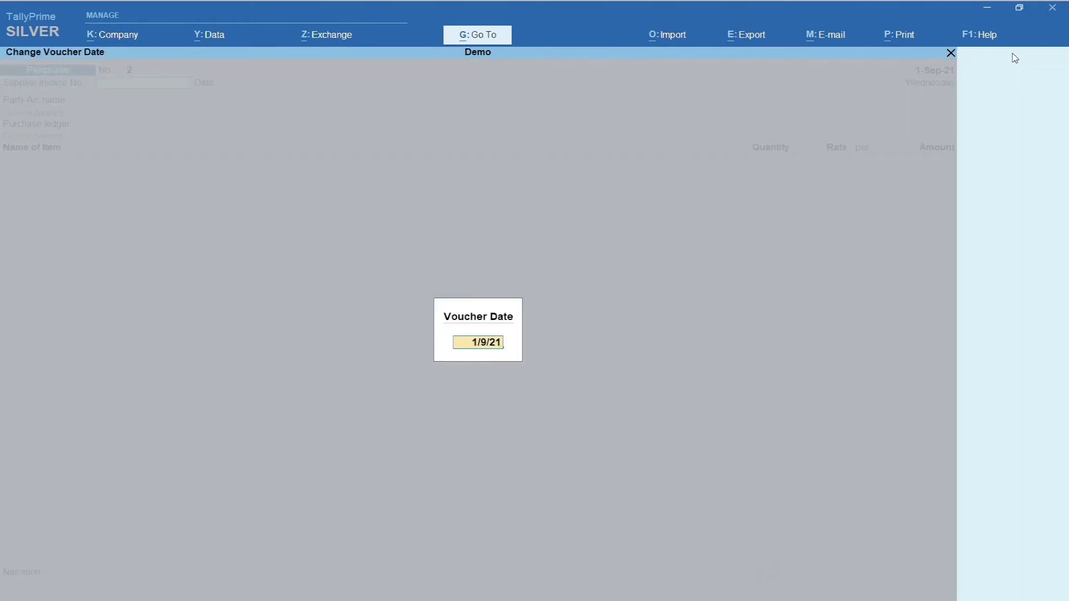
{"action": "key", "text": "Return"}
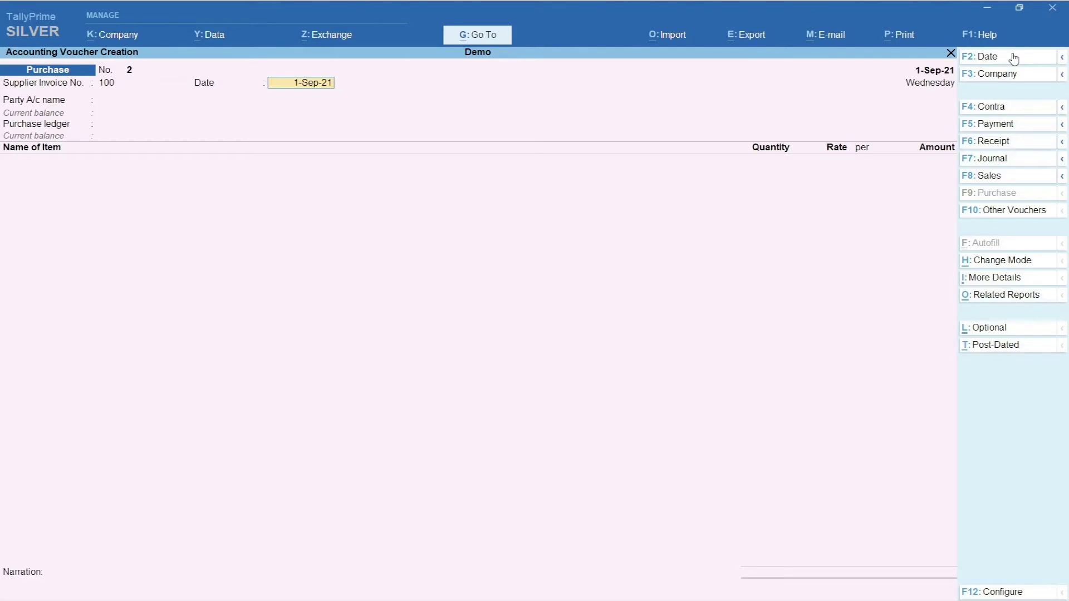
{"action": "key", "text": "Return"}
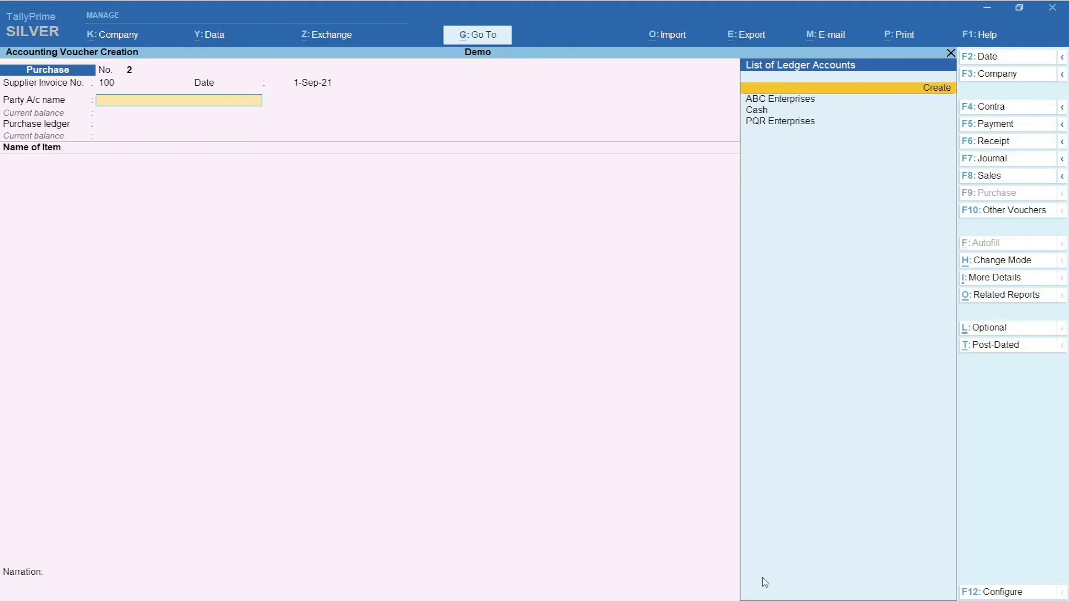
{"action": "key", "text": "alt+c"}
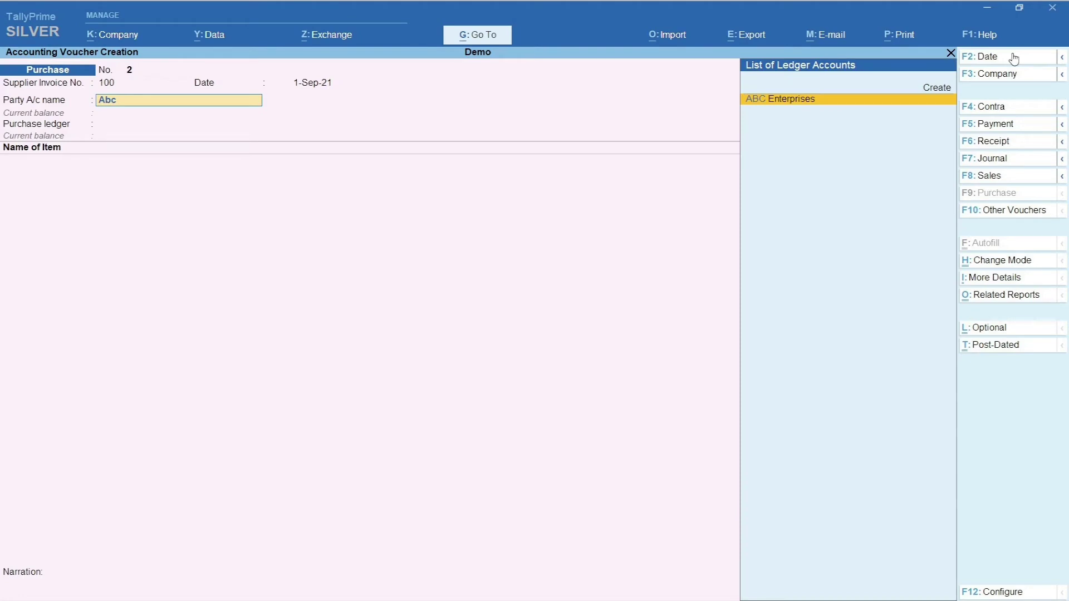
{"action": "key", "text": "Return"}
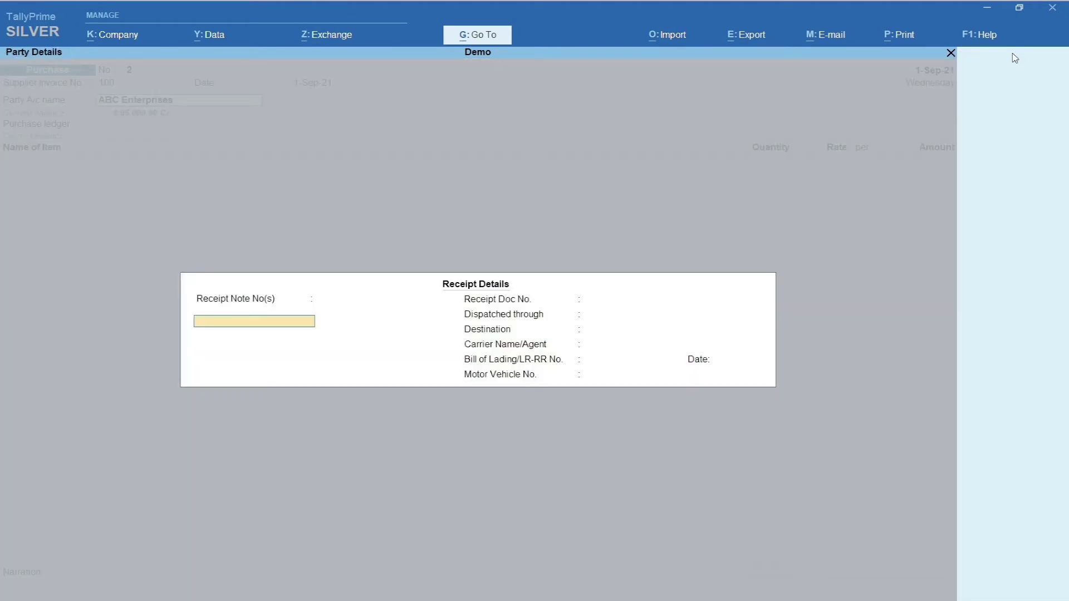
{"action": "key", "text": "Return"}
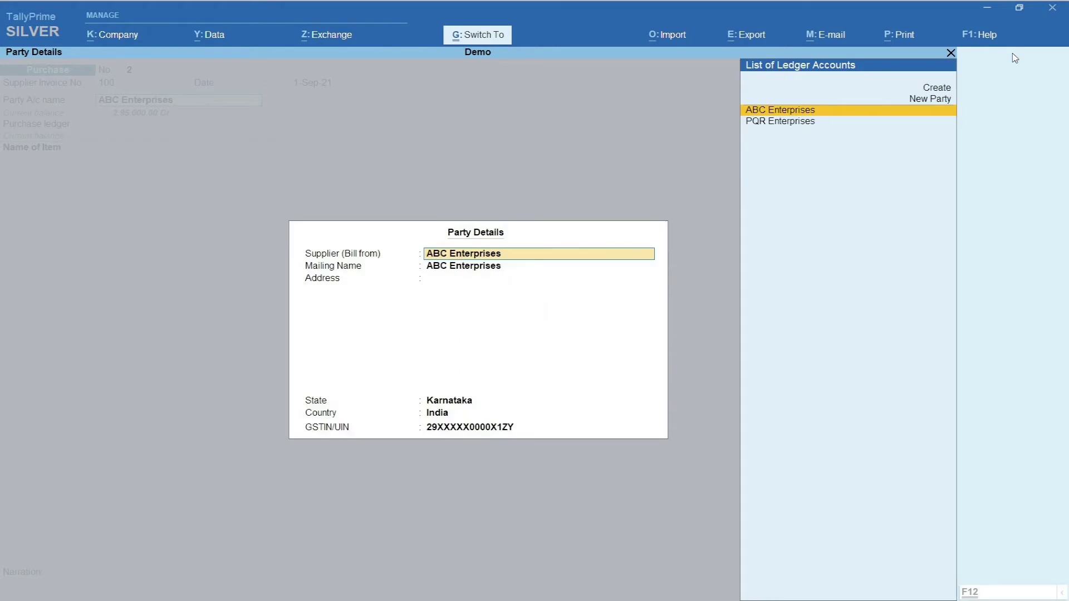
{"action": "key", "text": "Return"}
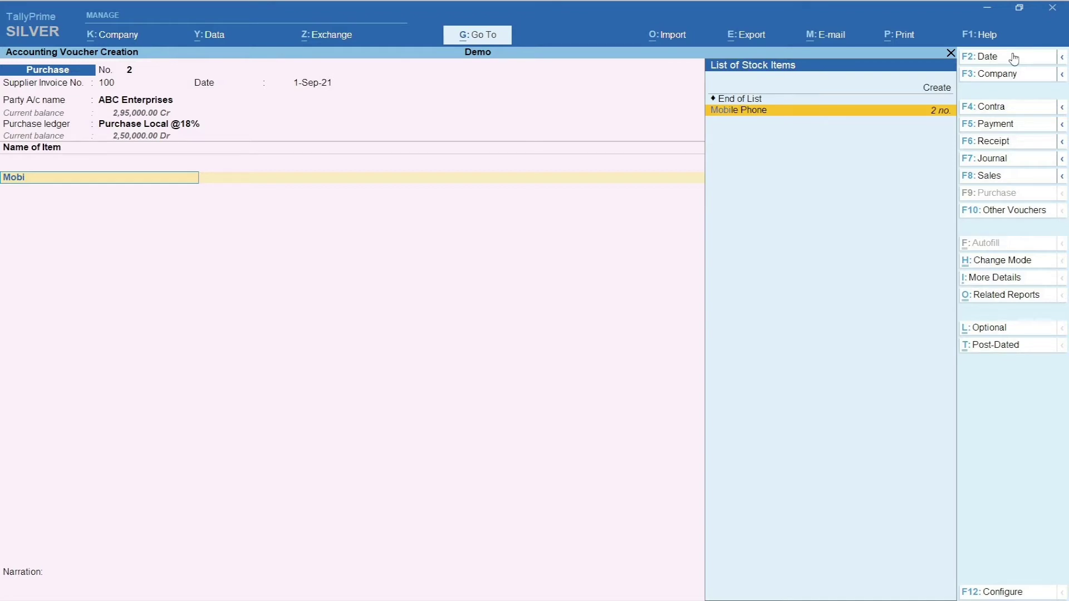
Add the stock item Mobile Phone to the purchase with a quantity of 10 no. at a rate of 25000.
{"action": "key", "text": "Return"}
{"action": "type", "text": "10"}
{"action": "key", "text": "Return"}
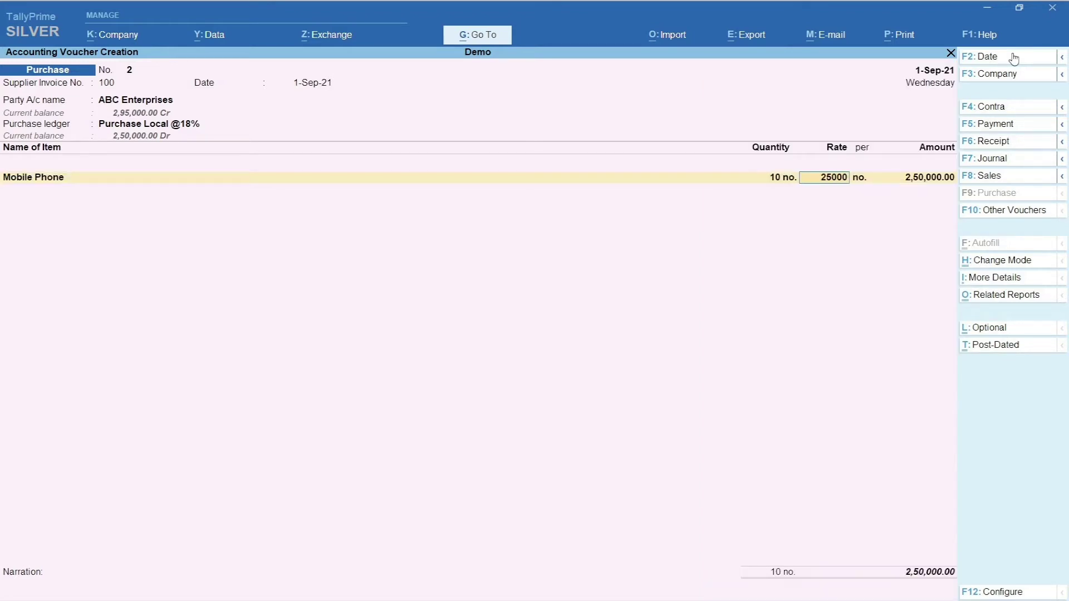
{"action": "key", "text": "Return"}
{"action": "key", "text": "Return"}
{"action": "key", "text": "Return"}
{"action": "key", "text": "Return"}
Add the Central GST and State GST ledgers below the item, accepting their calculated tax amounts.
{"action": "type", "text": "Cent"}
{"action": "key", "text": "Return"}
{"action": "key", "text": "Return"}
{"action": "type", "text": "Sta"}
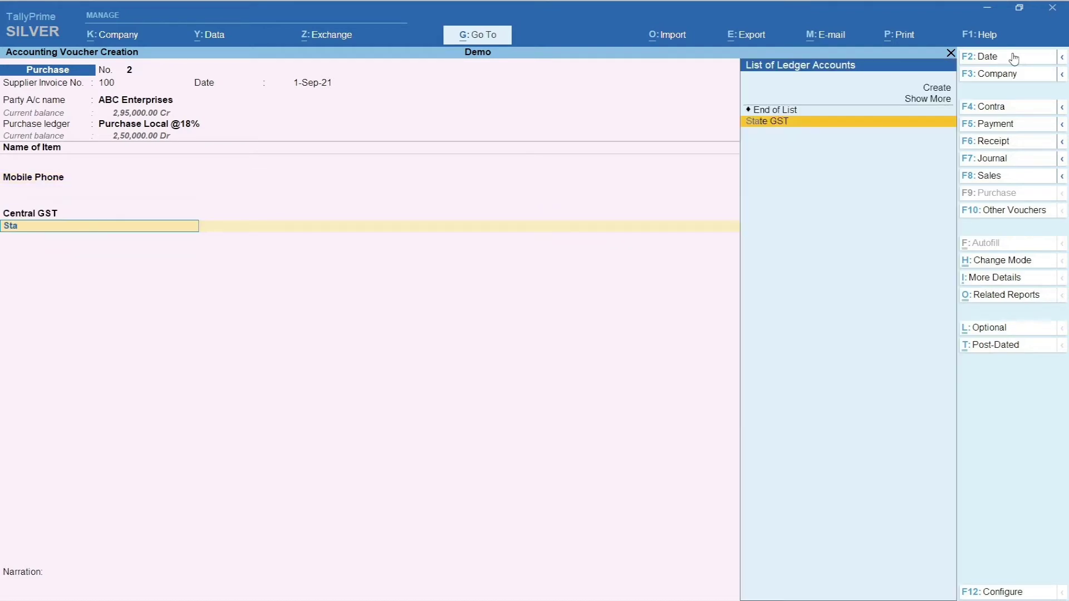
{"action": "key", "text": "Return"}
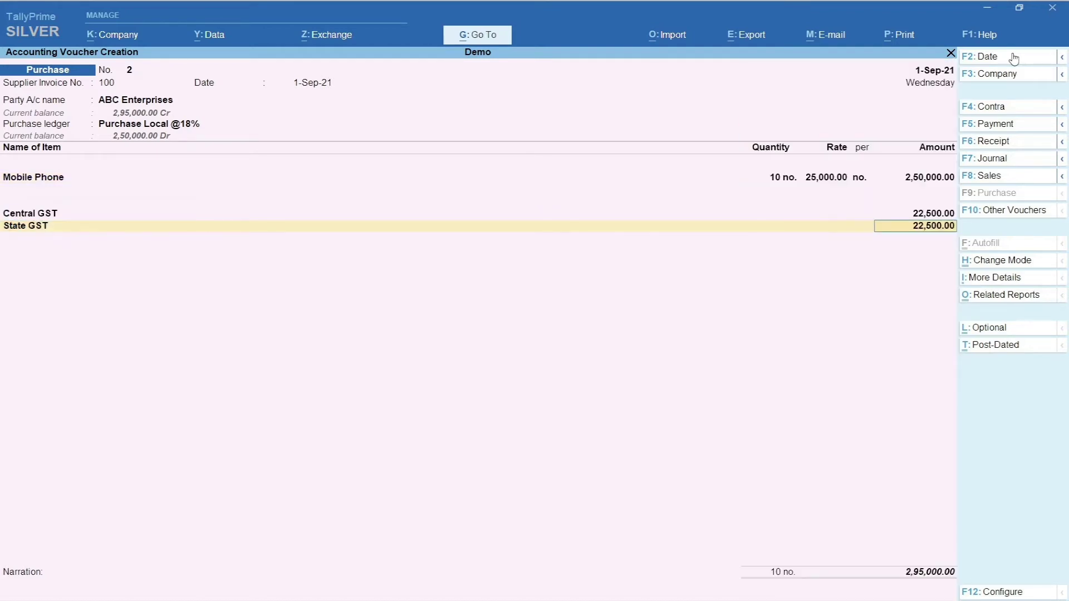
{"action": "key", "text": "Return"}
{"action": "key", "text": "Return"}
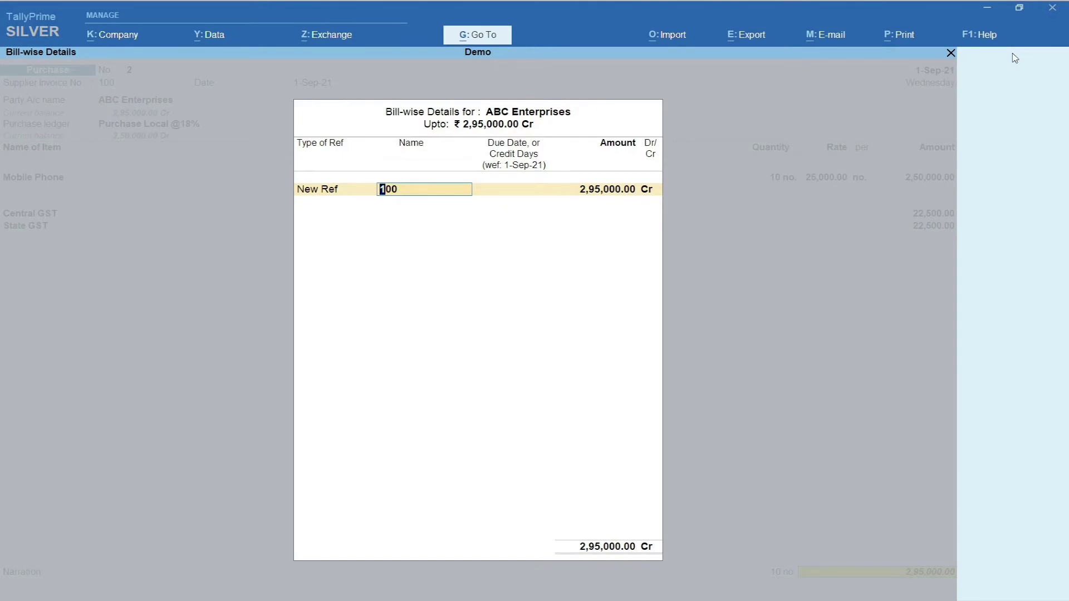
Record the ABC Enterprises bill as New Ref 100 for the full amount and save the purchase voucher.
{"action": "key", "text": "Return"}
{"action": "key", "text": "Return"}
{"action": "key", "text": "Return"}
{"action": "key", "text": "Return"}
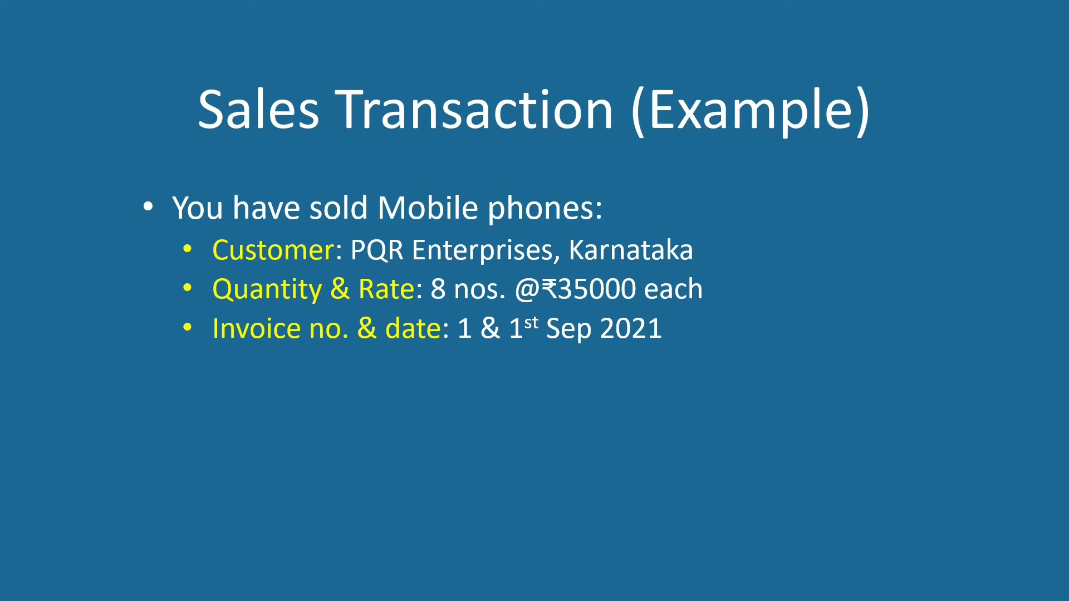
{"action": "key", "text": "Right"}
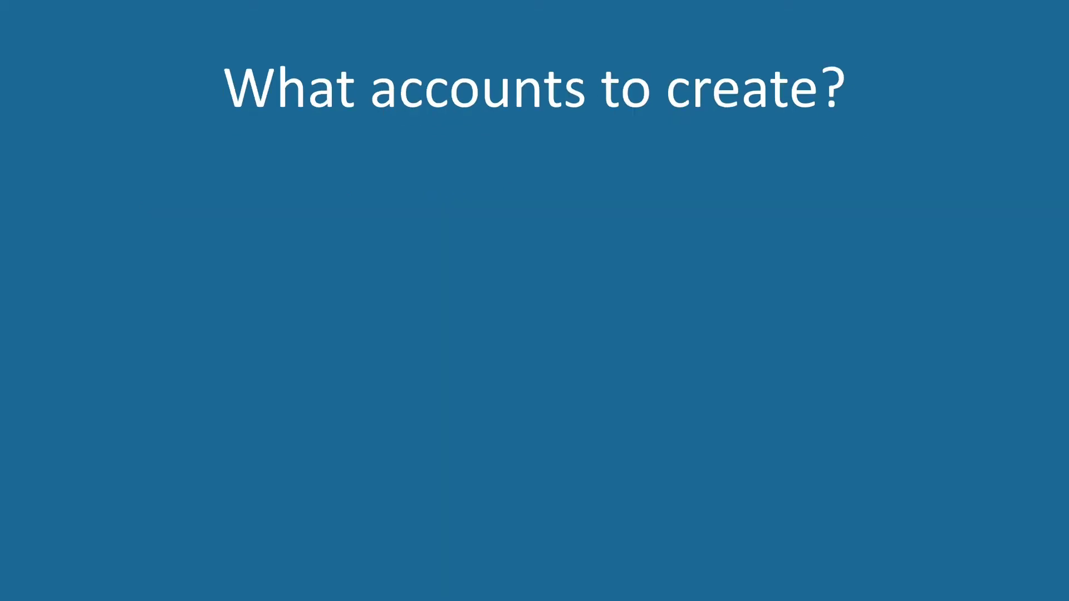
{"action": "key", "text": "Right"}
{"action": "key", "text": "Right"}
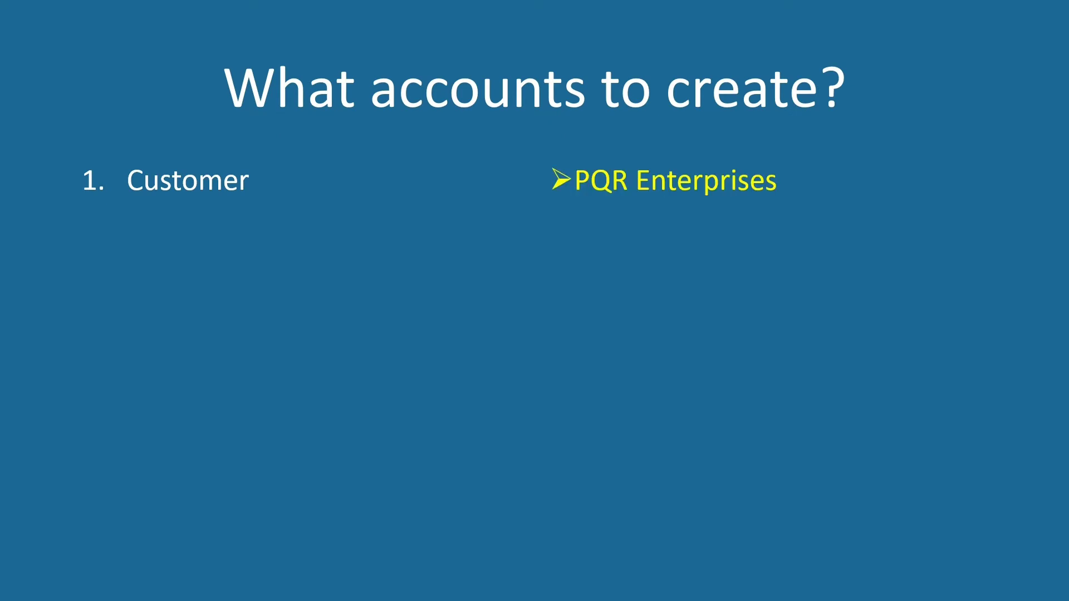
{"action": "key", "text": "Right"}
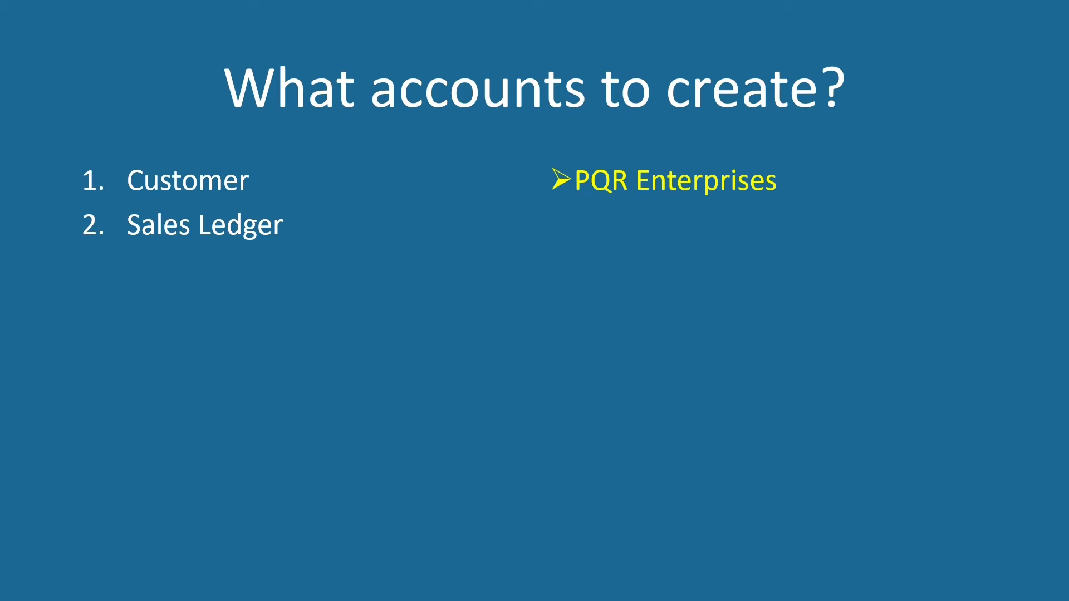
{"action": "key", "text": "Right"}
{"action": "key", "text": "Right"}
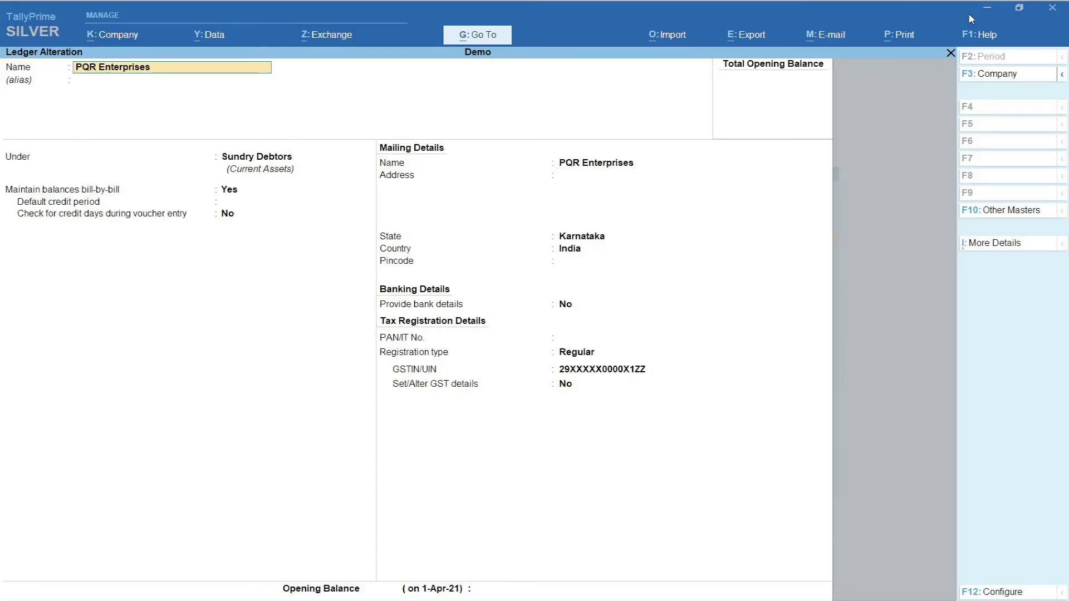
Place the PQR Enterprises customer ledger under Sundry Debtors.
{"action": "key", "text": "Return"}
{"action": "key", "text": "Return"}
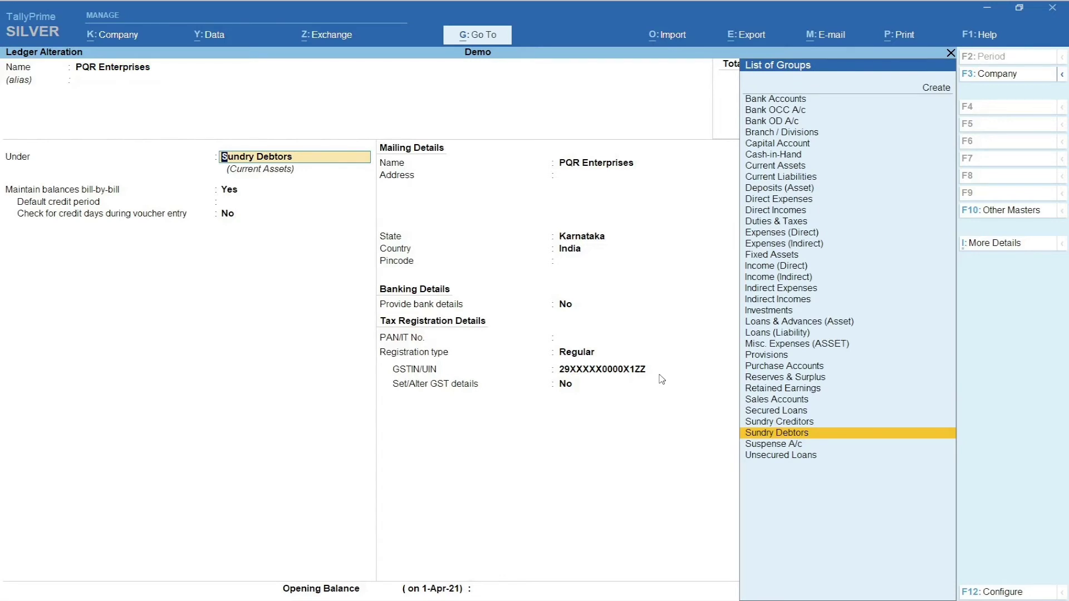
{"action": "key", "text": "Return"}
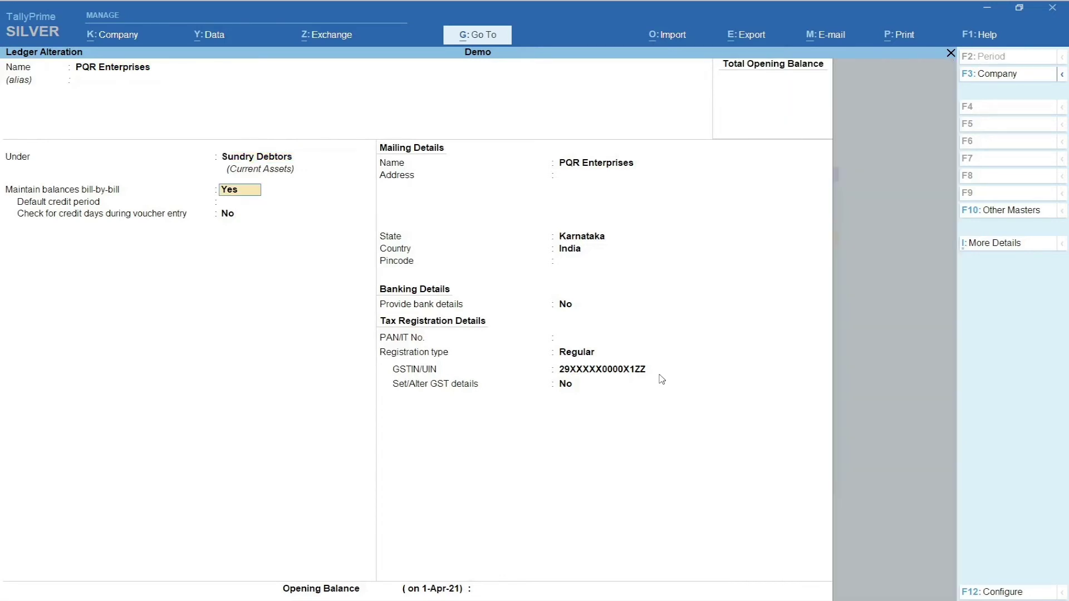
Keep Karnataka as the state and Regular as the registration type for PQR Enterprises, retain its GSTIN, and save the ledger.
{"action": "left_click", "coordinate": [602, 238]}
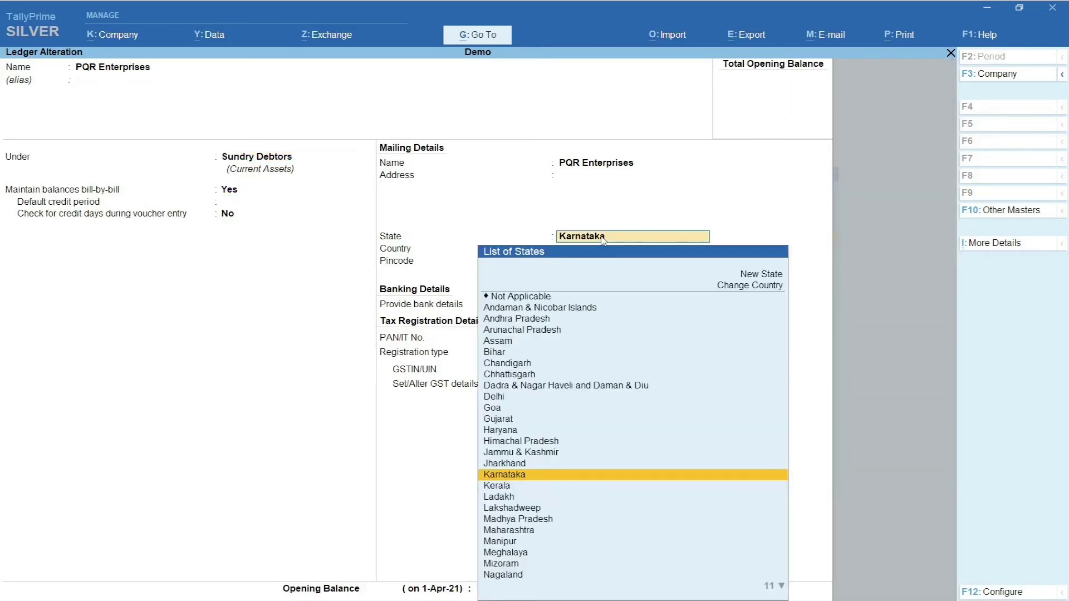
{"action": "key", "text": "Return"}
{"action": "key", "text": "Return"}
{"action": "key", "text": "Return"}
{"action": "key", "text": "Return"}
{"action": "key", "text": "Return"}
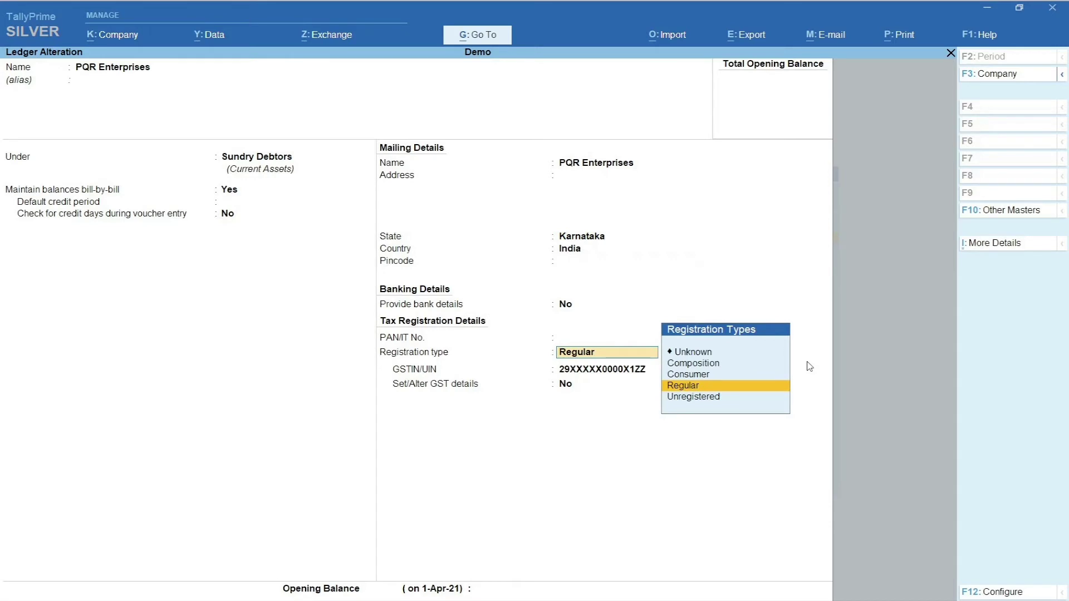
{"action": "key", "text": "Return"}
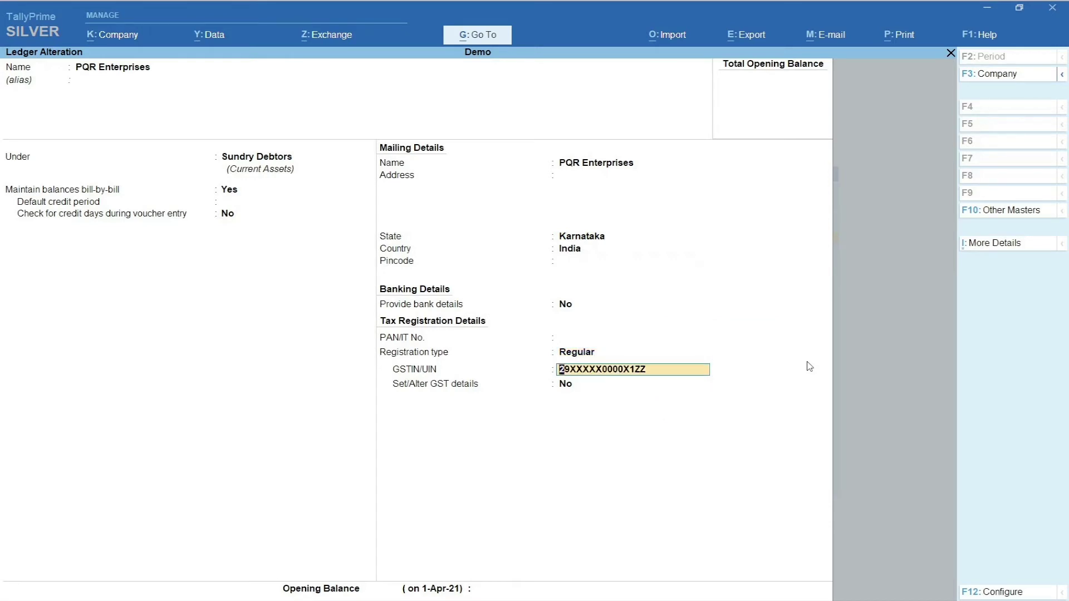
{"action": "key", "text": "ctrl+a"}
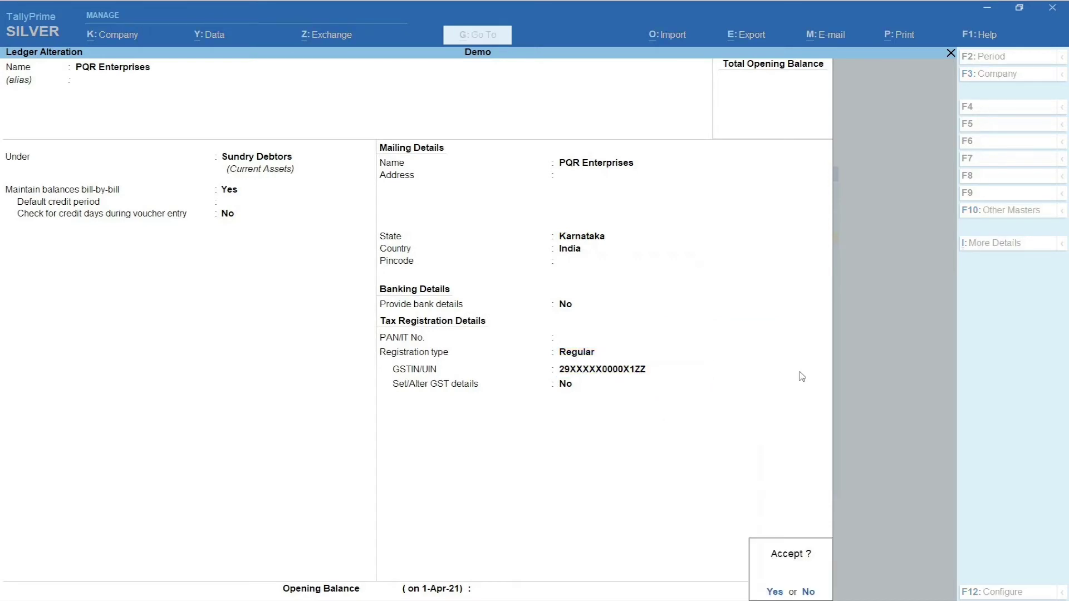
{"action": "key", "text": "y"}
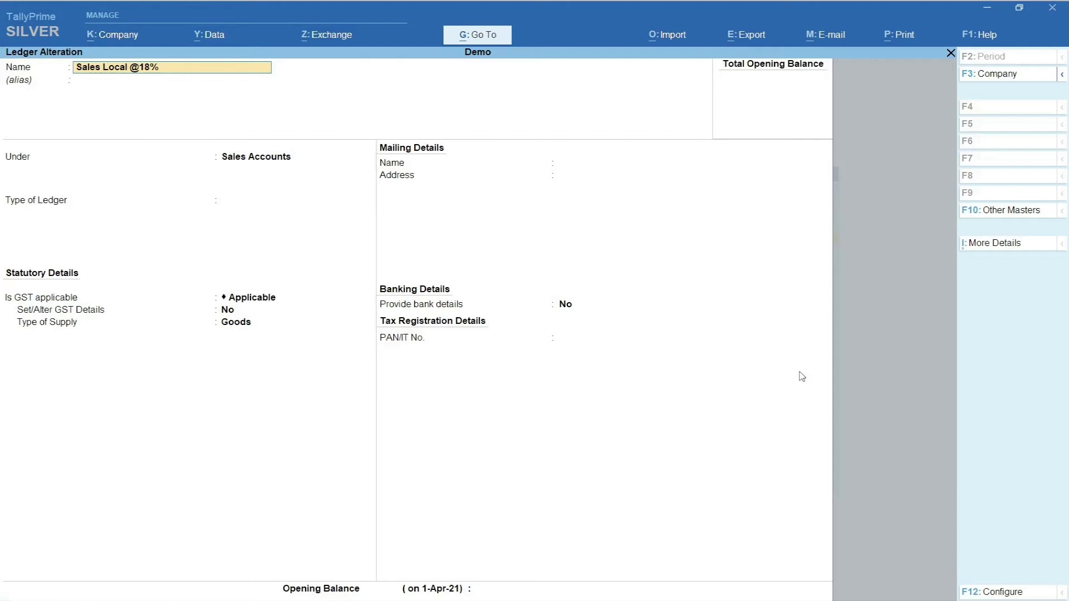
{"action": "key", "text": "Return"}
{"action": "key", "text": "Return"}
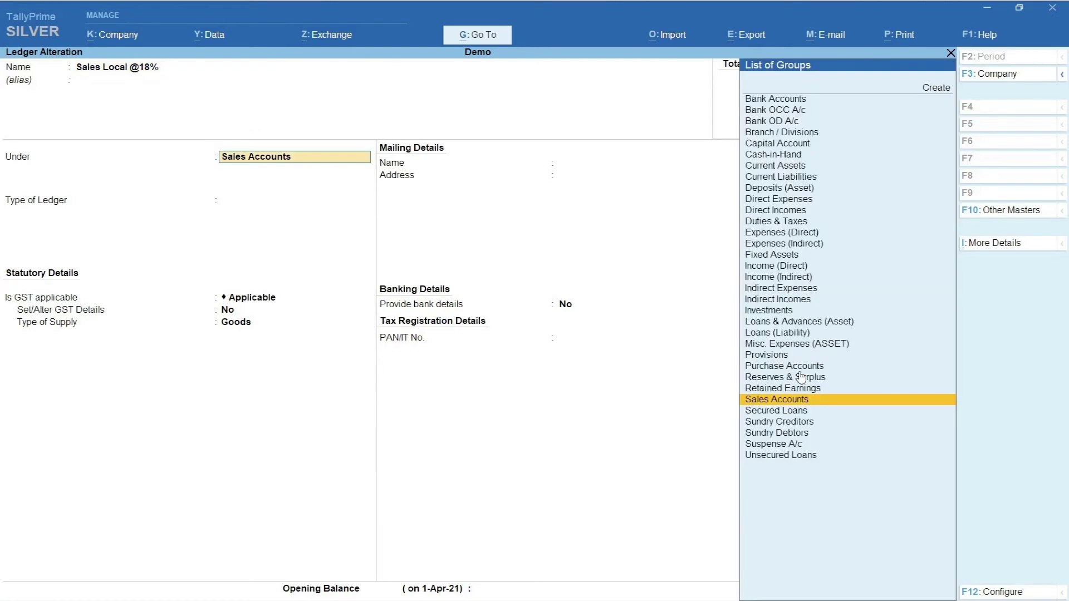
{"action": "key", "text": "Return"}
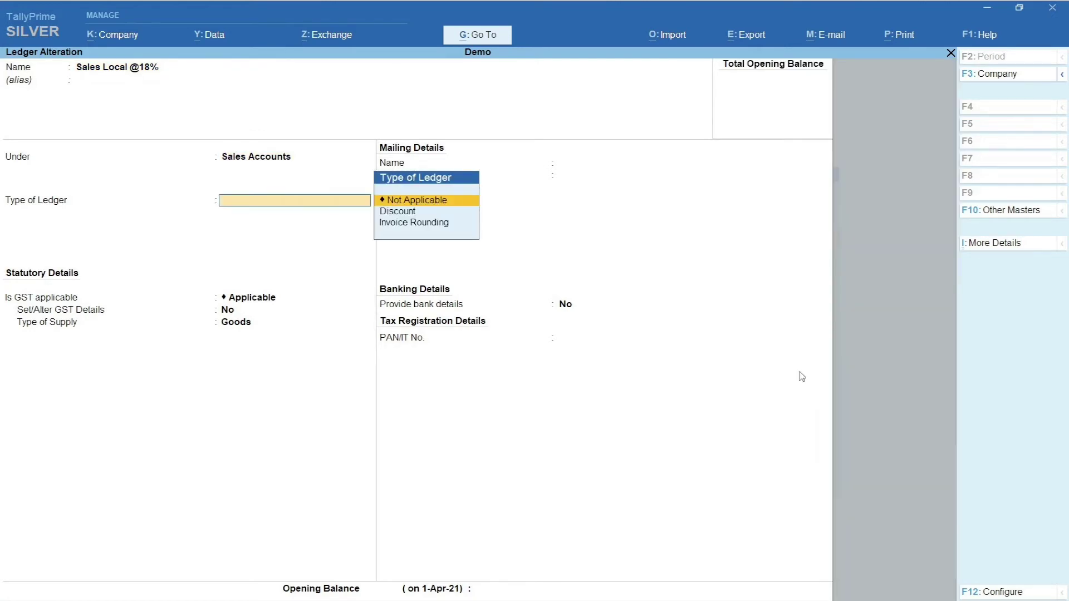
{"action": "key", "text": "Return"}
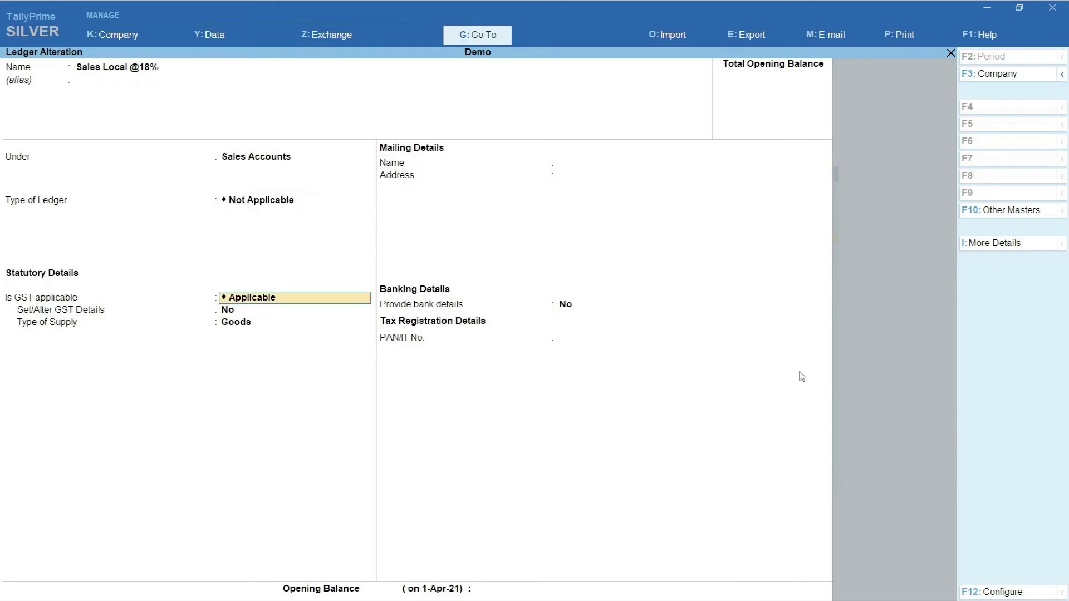
Enable GST details for the sales ledger with nature Sales Taxable, integrated tax 18% and supply type Goods, and save it.
{"action": "key", "text": "Return"}
{"action": "type", "text": "y"}
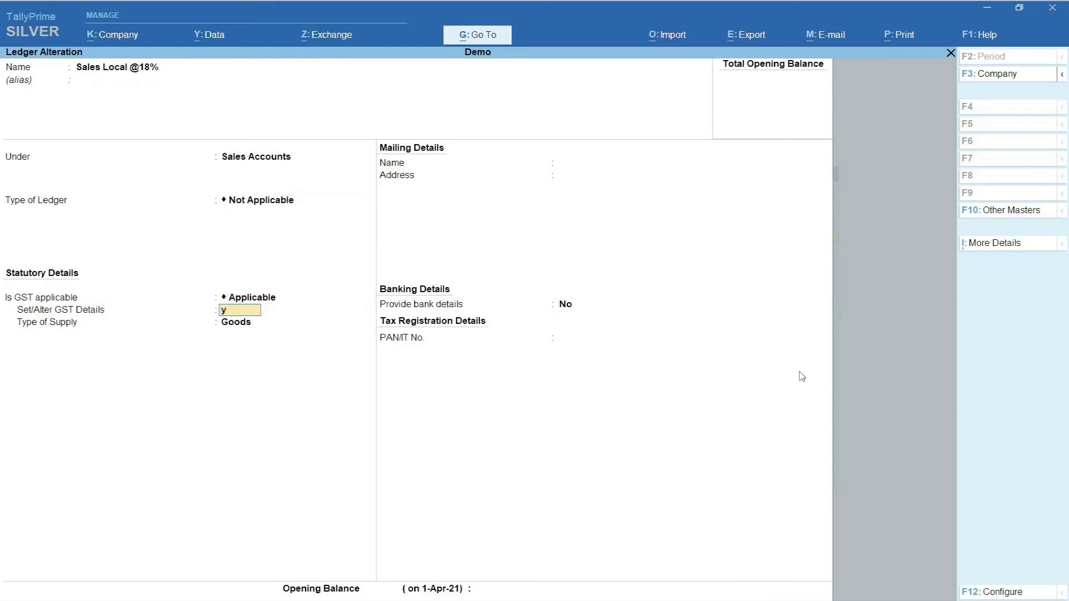
{"action": "key", "text": "Return"}
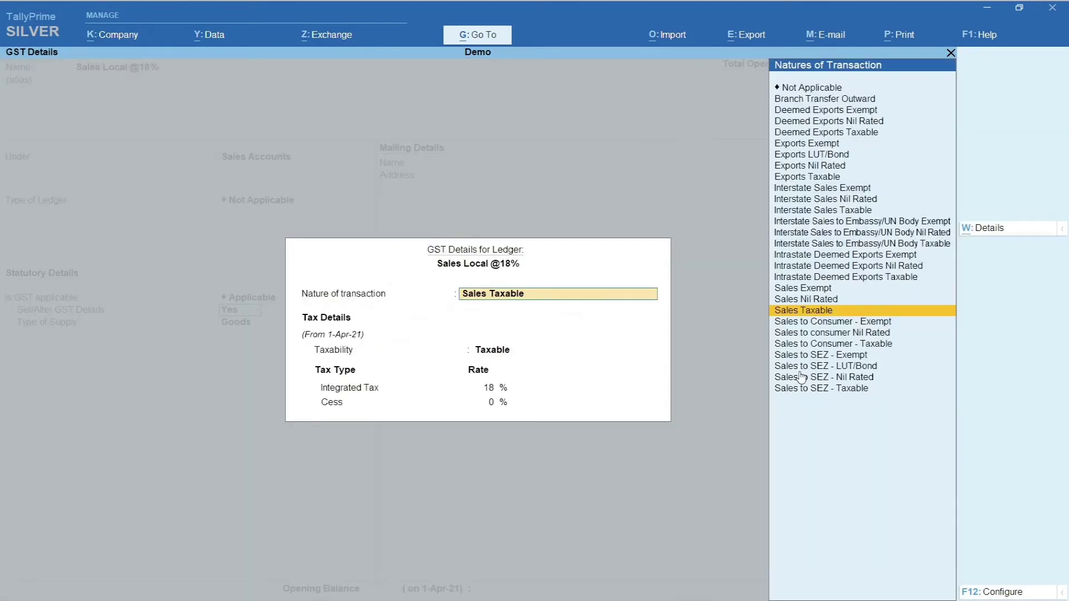
{"action": "key", "text": "Return"}
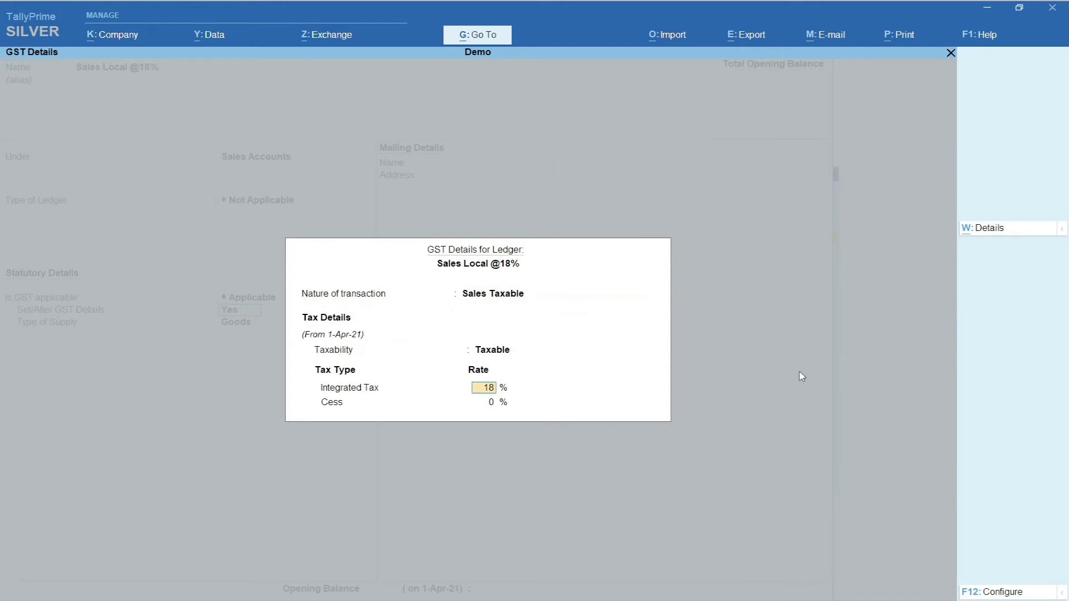
{"action": "key", "text": "ctrl+a"}
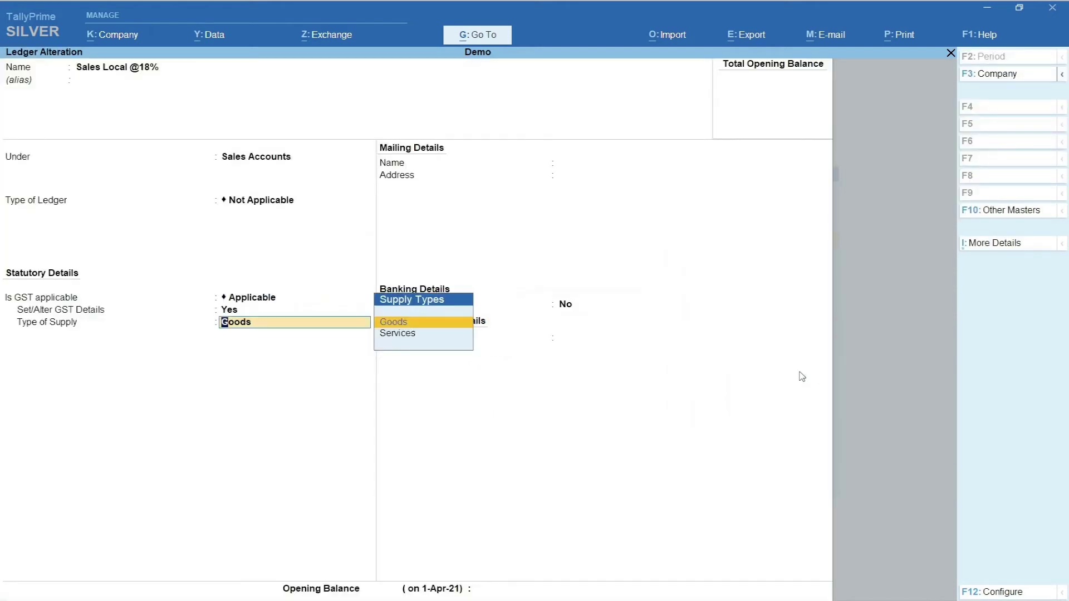
{"action": "key", "text": "Return"}
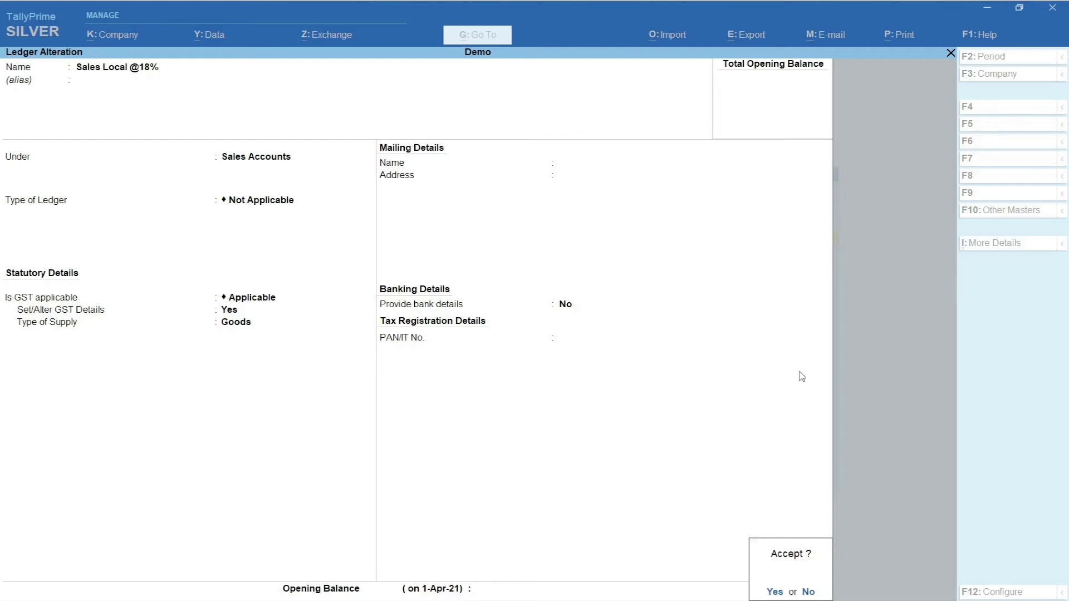
{"action": "key", "text": "Return"}
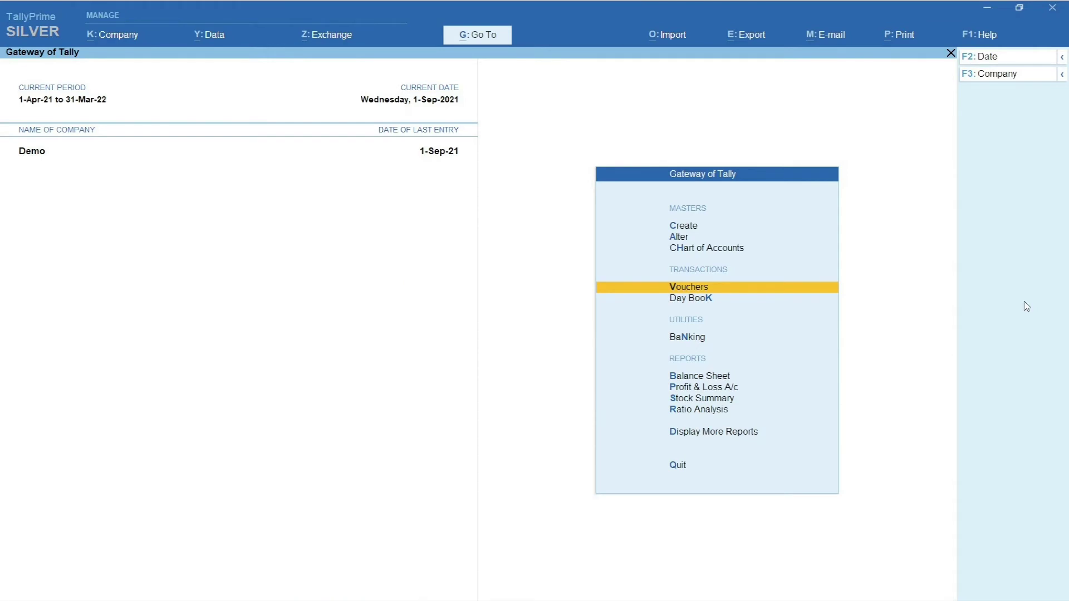
Start a new Sales voucher in Item Invoice mode.
{"action": "key", "text": "Return"}
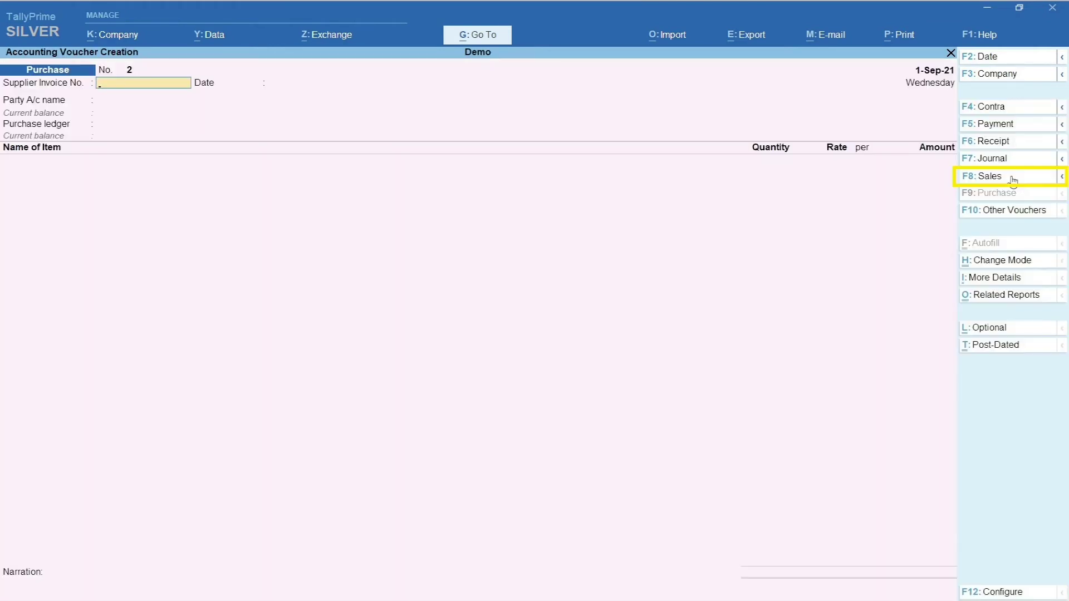
{"action": "left_click", "coordinate": [1013, 178]}
{"action": "left_click", "coordinate": [1014, 262]}
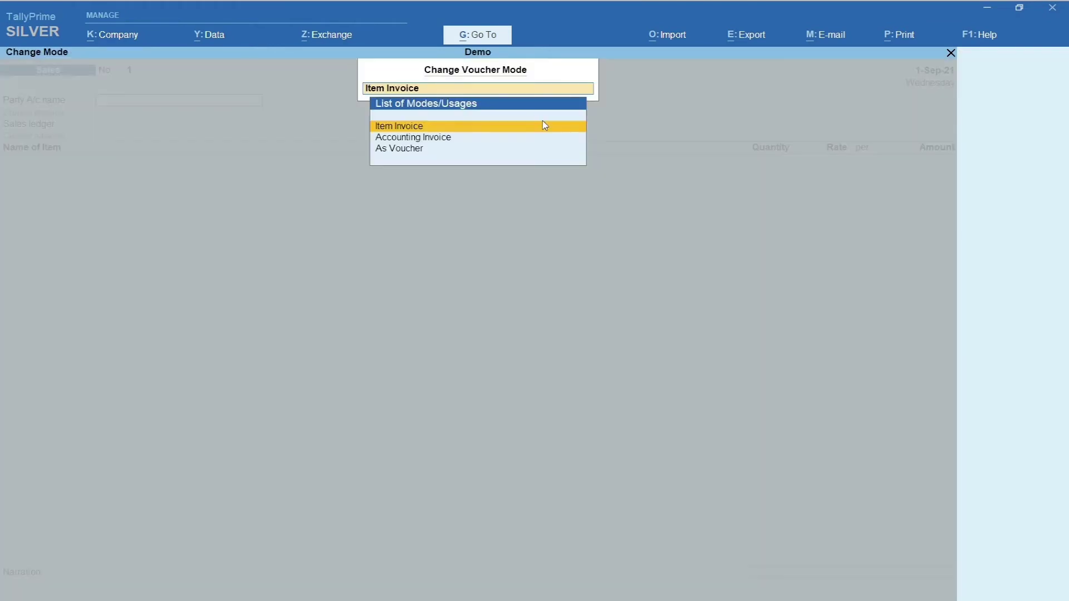
{"action": "left_click", "coordinate": [545, 125]}
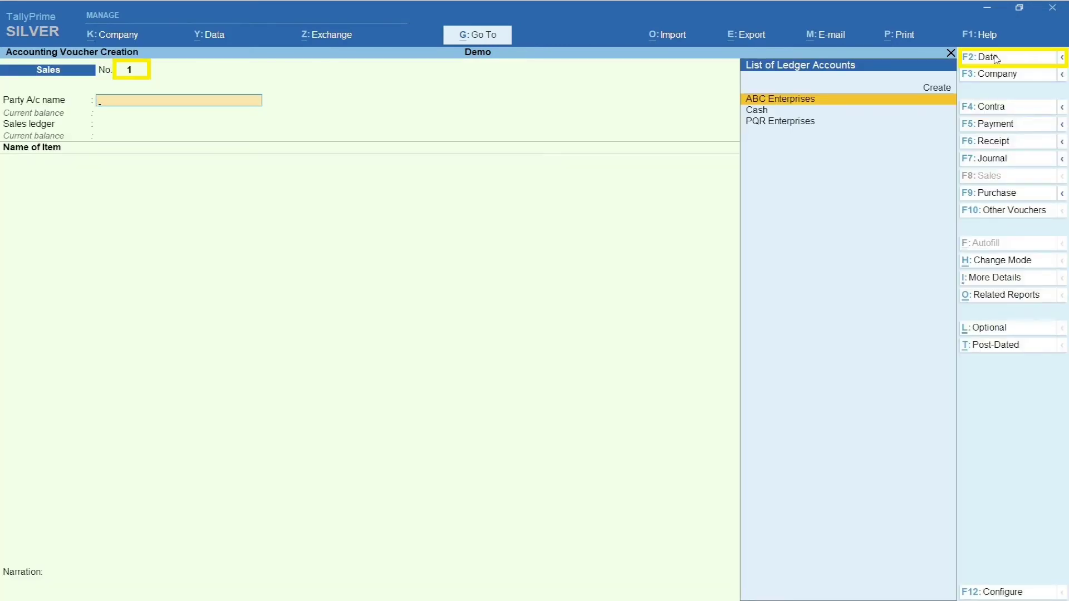
Keep the voucher date 1-Sep-21, choose PQR Enterprises as the party, and accept its dispatch and party details.
{"action": "left_click", "coordinate": [997, 58]}
{"action": "key", "text": "Return"}
{"action": "type", "text": "Pqr"}
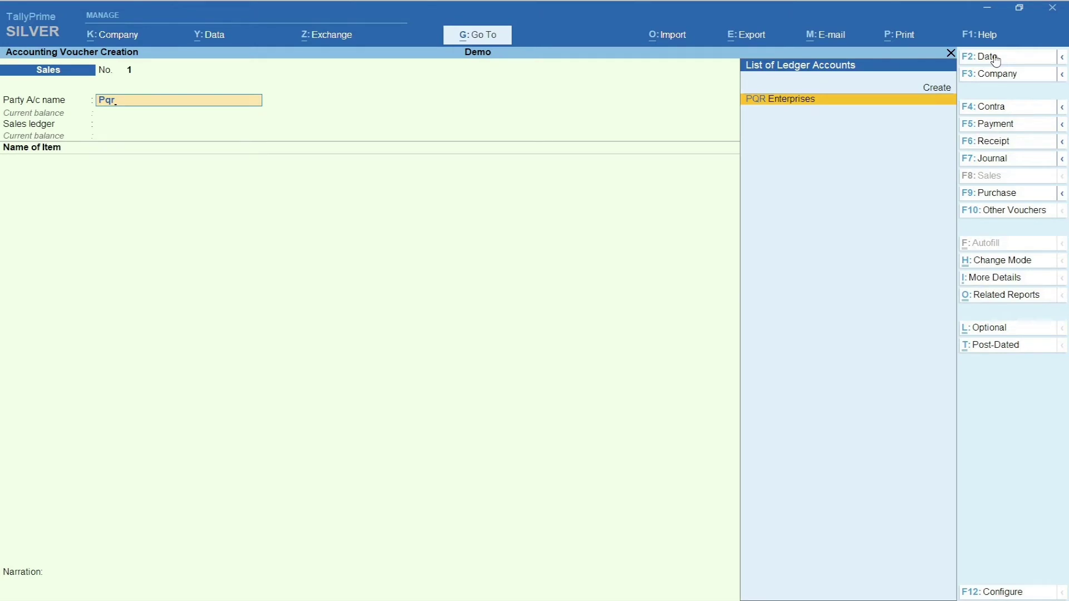
{"action": "key", "text": "Return"}
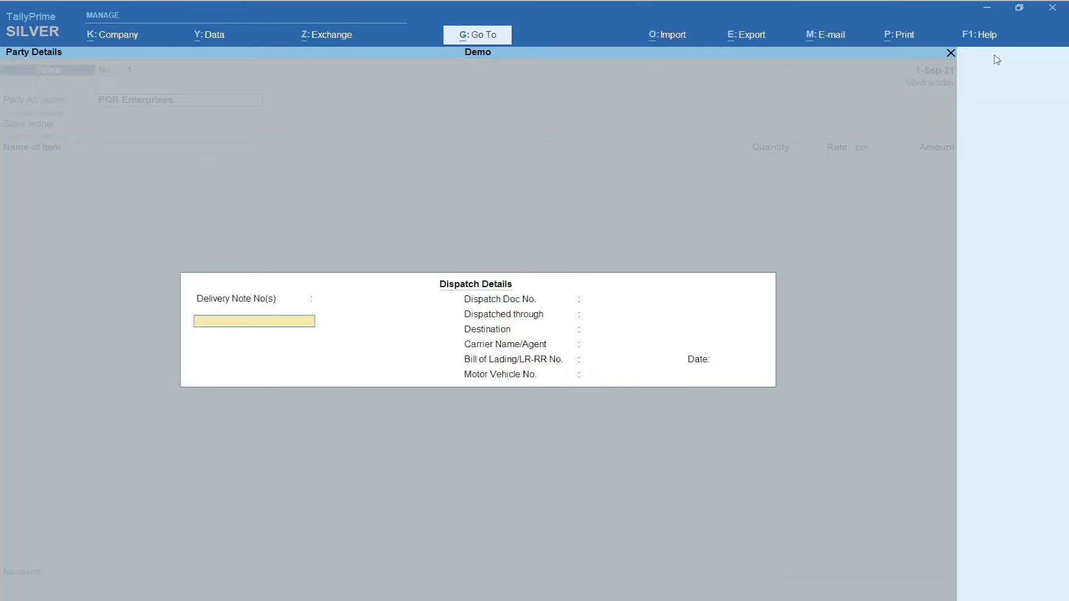
{"action": "key", "text": "Return"}
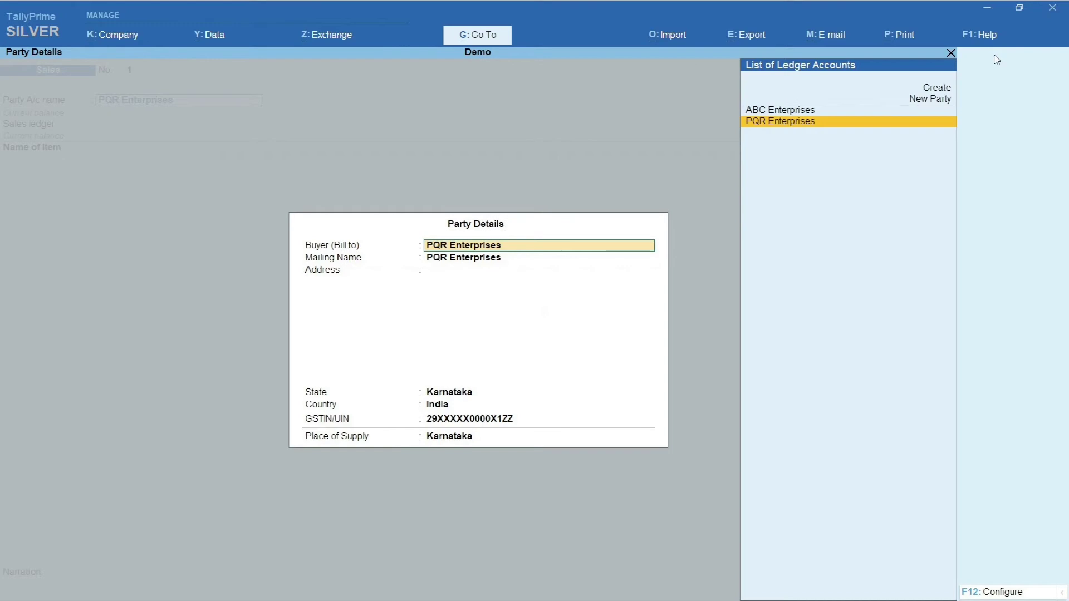
{"action": "key", "text": "ctrl+a"}
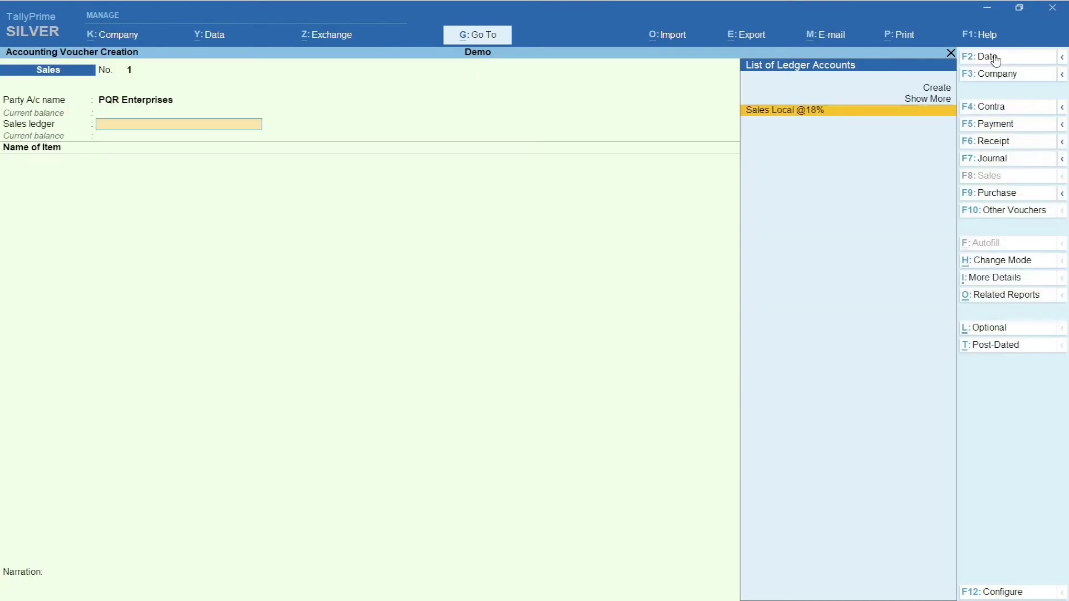
{"action": "key", "text": "Return"}
{"action": "type", "text": "Mobil"}
{"action": "key", "text": "Return"}
{"action": "type", "text": "8 no."}
{"action": "key", "text": "Return"}
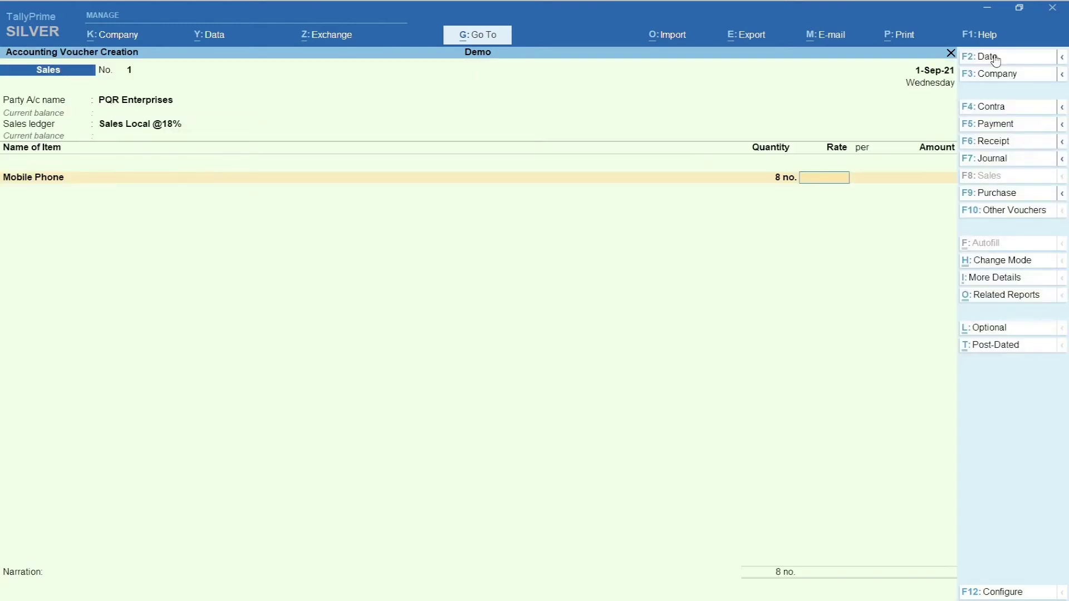
{"action": "type", "text": "35000"}
{"action": "key", "text": "Return"}
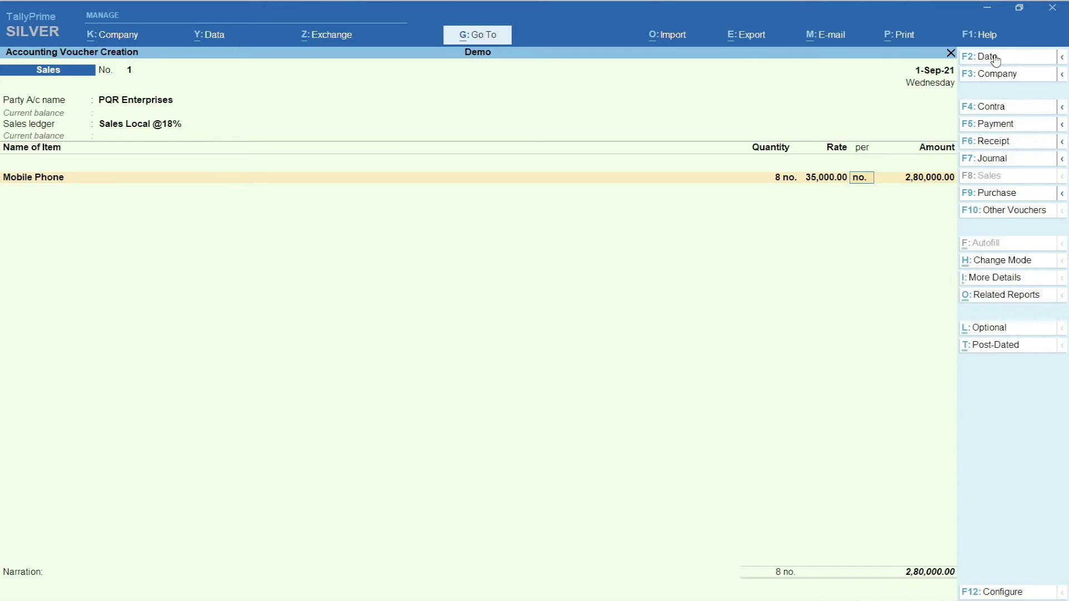
Add Central GST and State GST below the Mobile Phone line of the sales voucher with their calculated amounts.
{"action": "key", "text": "Return"}
{"action": "key", "text": "Return"}
{"action": "key", "text": "Return"}
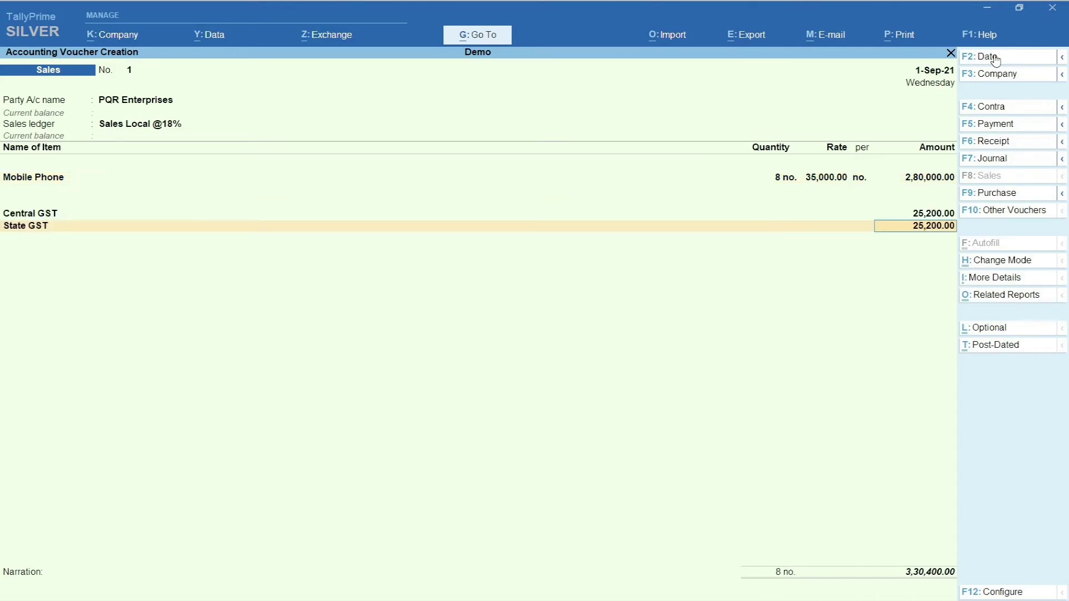
{"action": "key", "text": "Return"}
Record the PQR Enterprises bill as New Ref 1 for the full amount and finish the sales voucher.
{"action": "key", "text": "Return"}
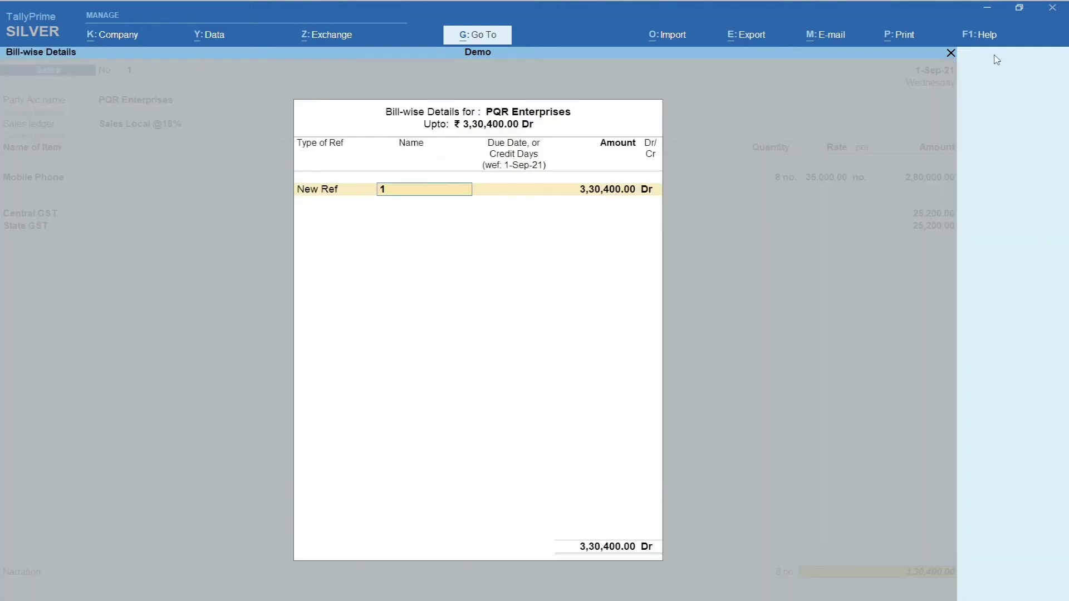
{"action": "key", "text": "Return"}
{"action": "key", "text": "Return"}
{"action": "key", "text": "Return"}
{"action": "key", "text": "Return"}
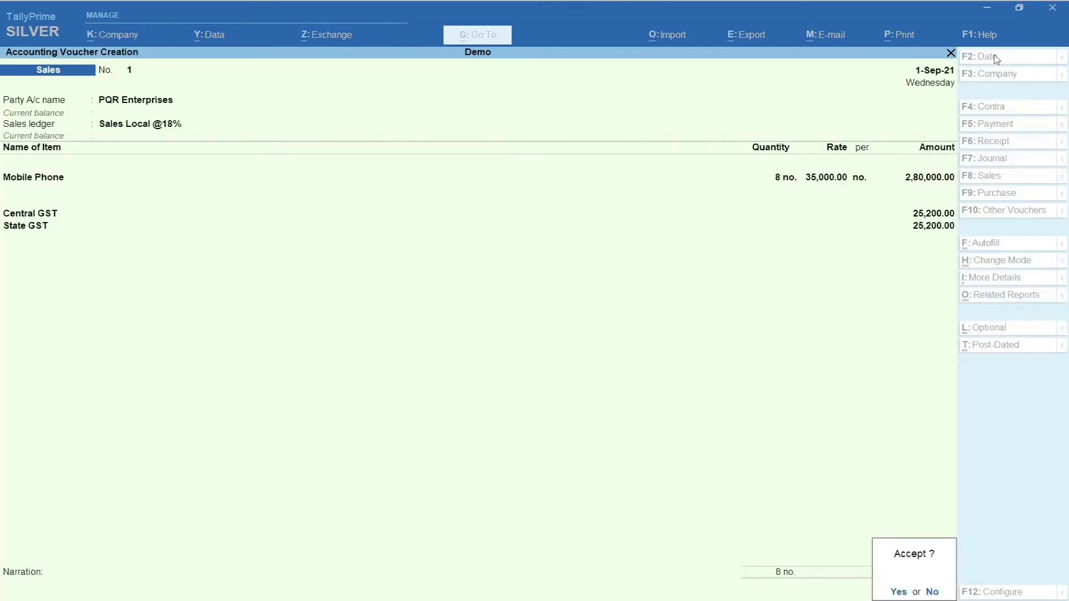
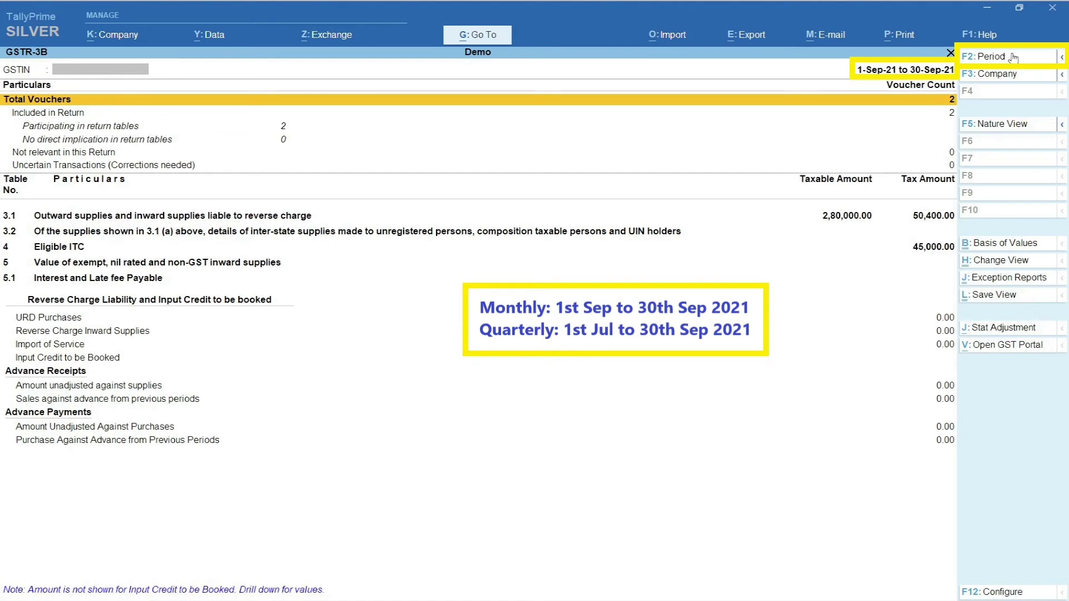
Examine the sales and purchase vouchers participating in the return tables of the September 2021 GSTR-3B report.
{"action": "key", "text": "Down"}
{"action": "key", "text": "Down"}
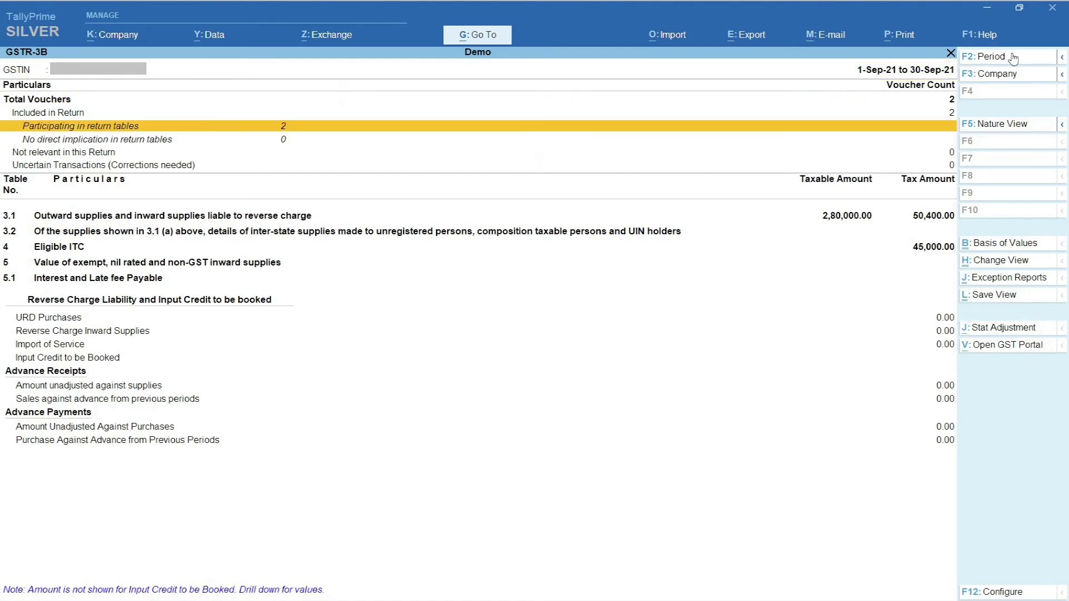
{"action": "key", "text": "Return"}
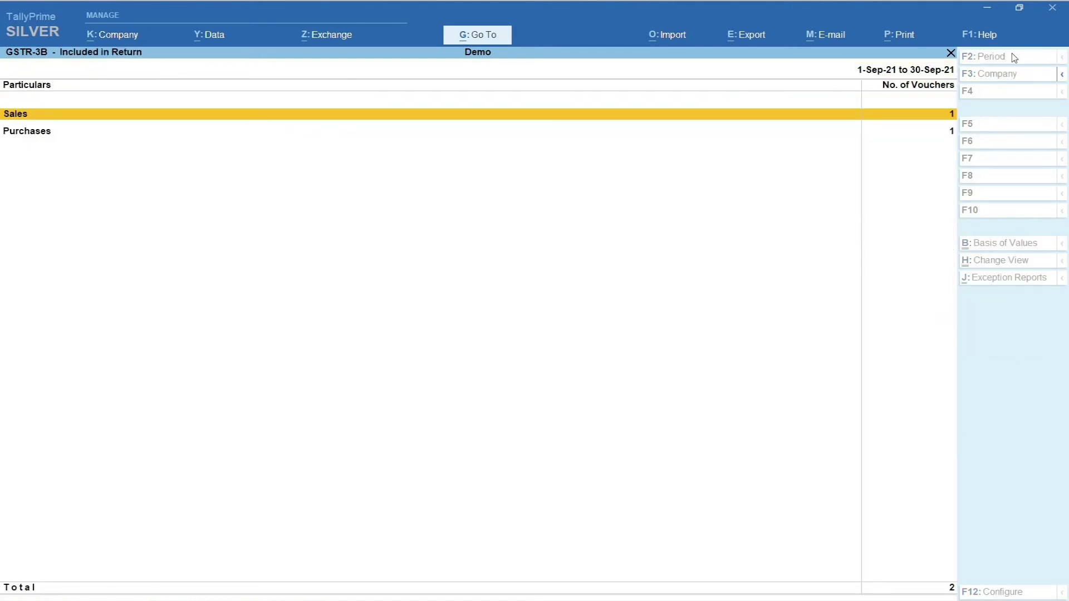
{"action": "key", "text": "Return"}
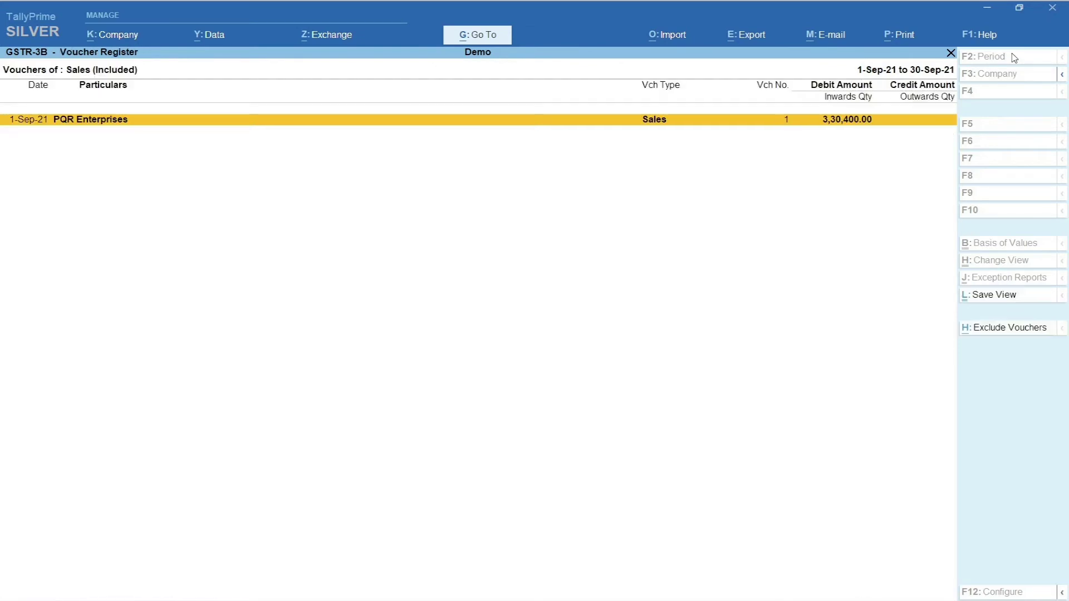
{"action": "key", "text": "Escape"}
{"action": "key", "text": "Down"}
{"action": "key", "text": "Return"}
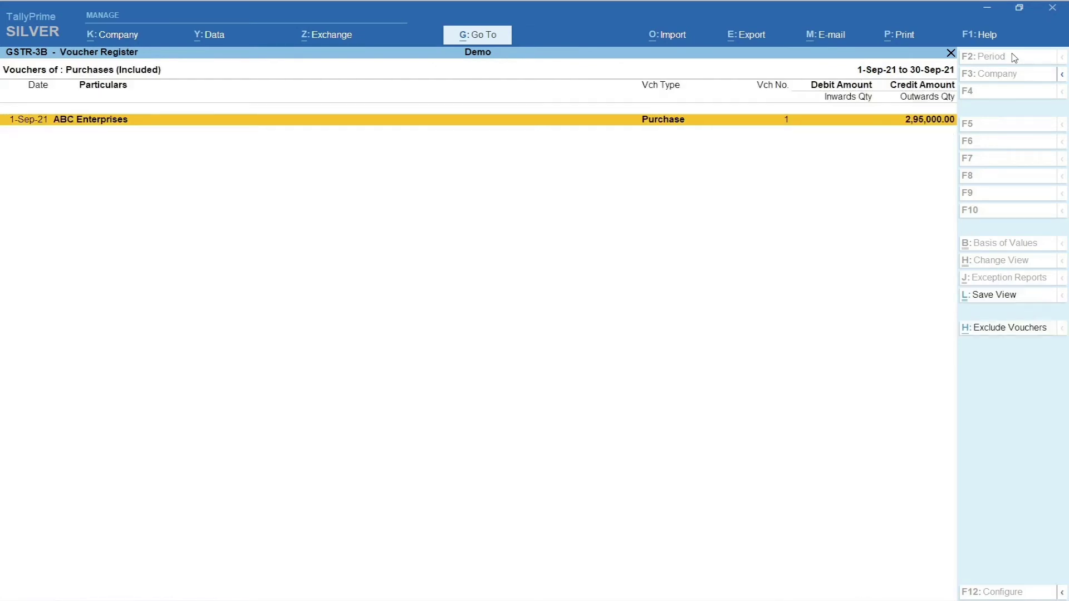
{"action": "key", "text": "Escape"}
{"action": "key", "text": "Escape"}
Review the GSTR-3B rows for uncertain transactions, outward supplies in table 3.1, and eligible ITC in table 4.
{"action": "key", "text": "Down"}
{"action": "key", "text": "Down"}
{"action": "key", "text": "Down"}
{"action": "key", "text": "Down"}
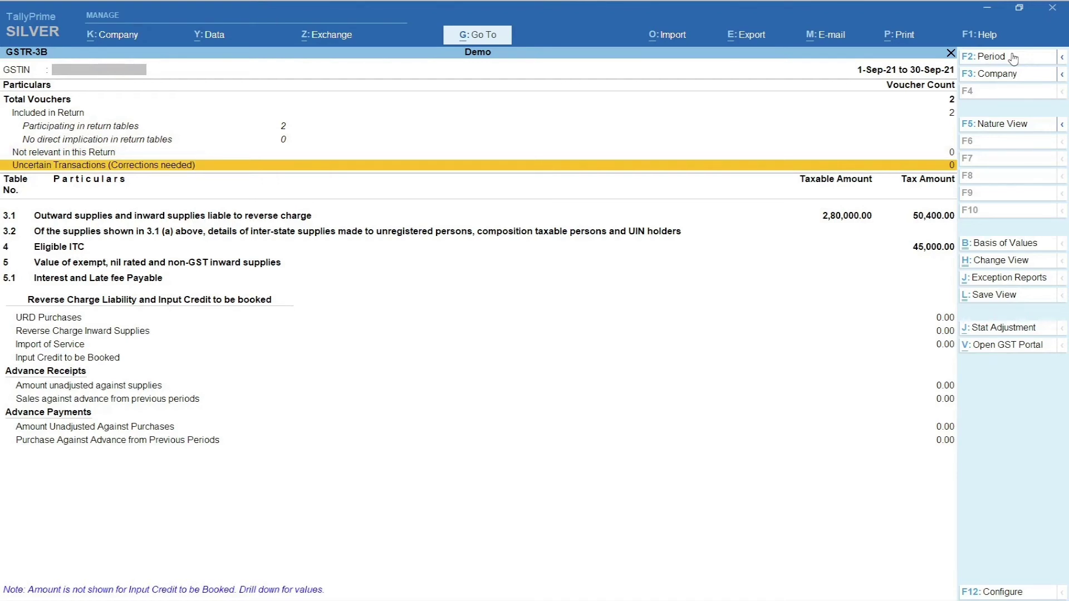
{"action": "key", "text": "Down"}
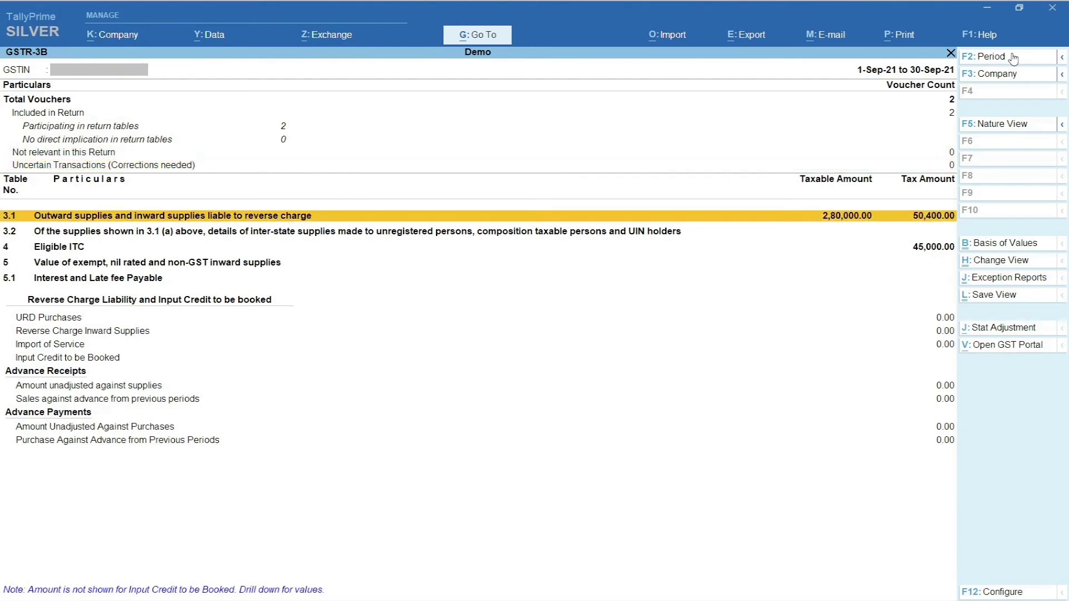
{"action": "key", "text": "Down"}
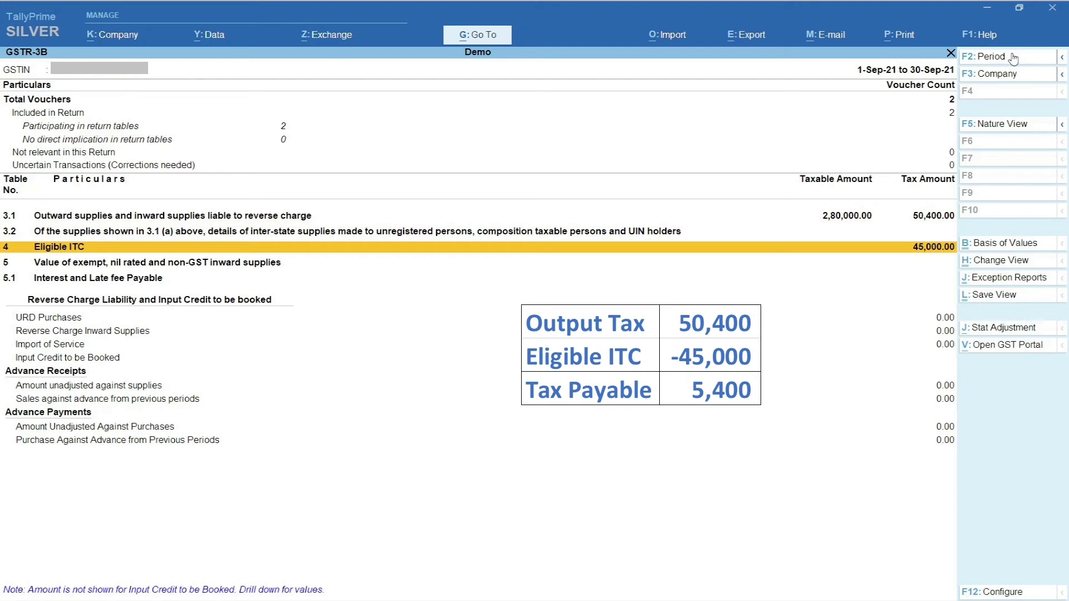
Export the September 2021 GSTR-3B e-return in JSON (Data Interchange) format to C:\Program Files\TallyPrime on the local drive.
{"action": "left_click", "coordinate": [772, 42]}
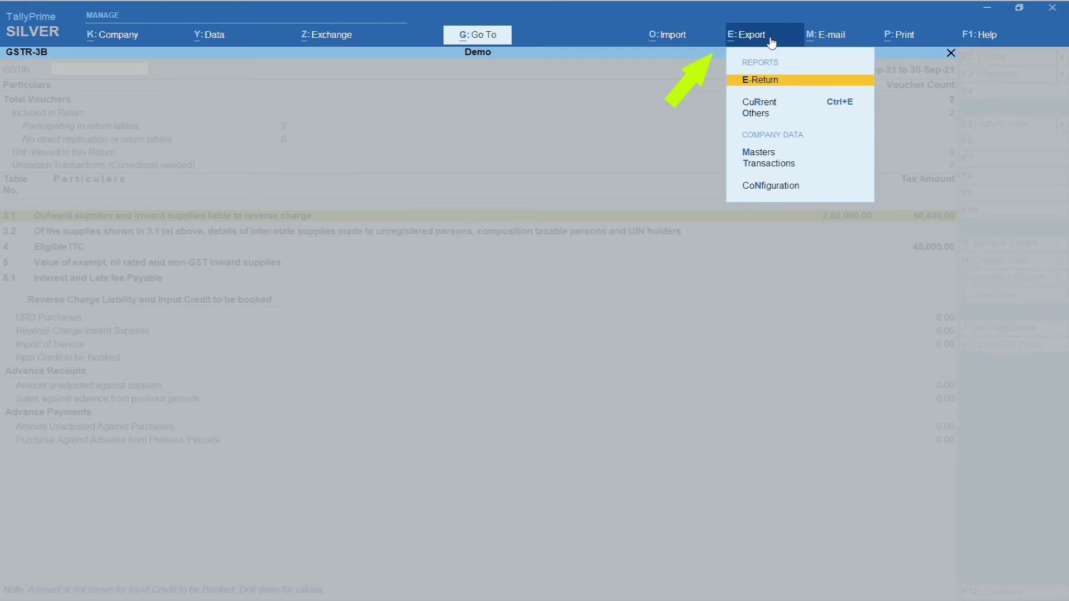
{"action": "key", "text": "Return"}
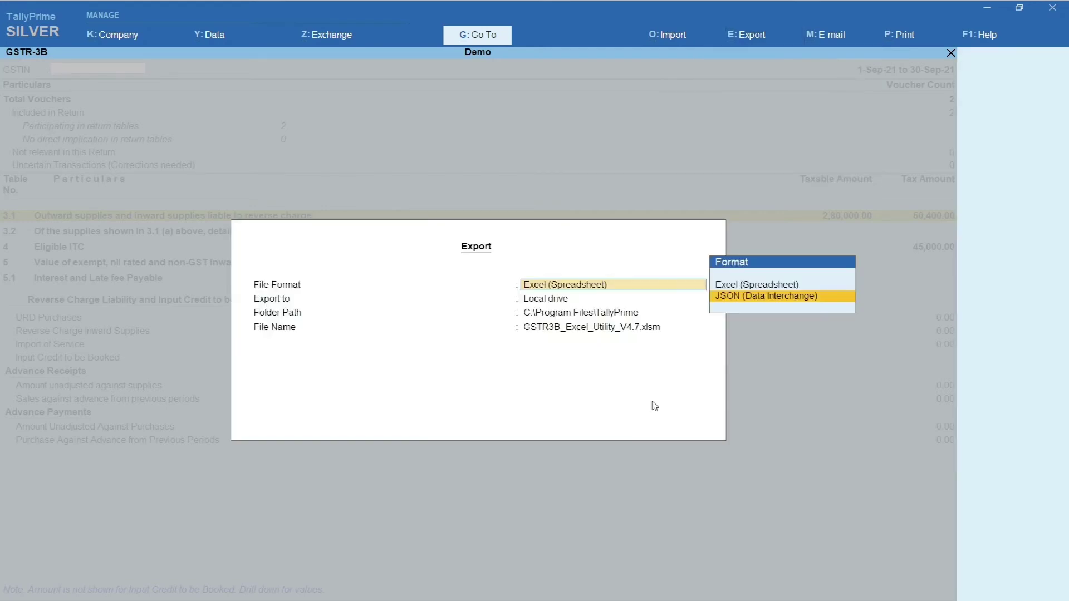
{"action": "key", "text": "Return"}
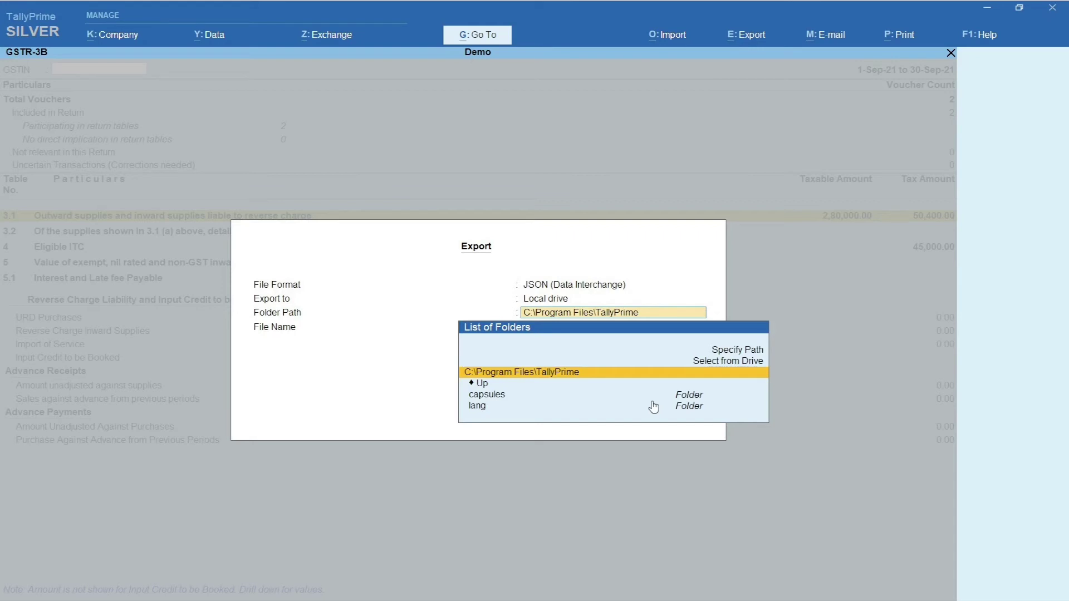
{"action": "key", "text": "Return"}
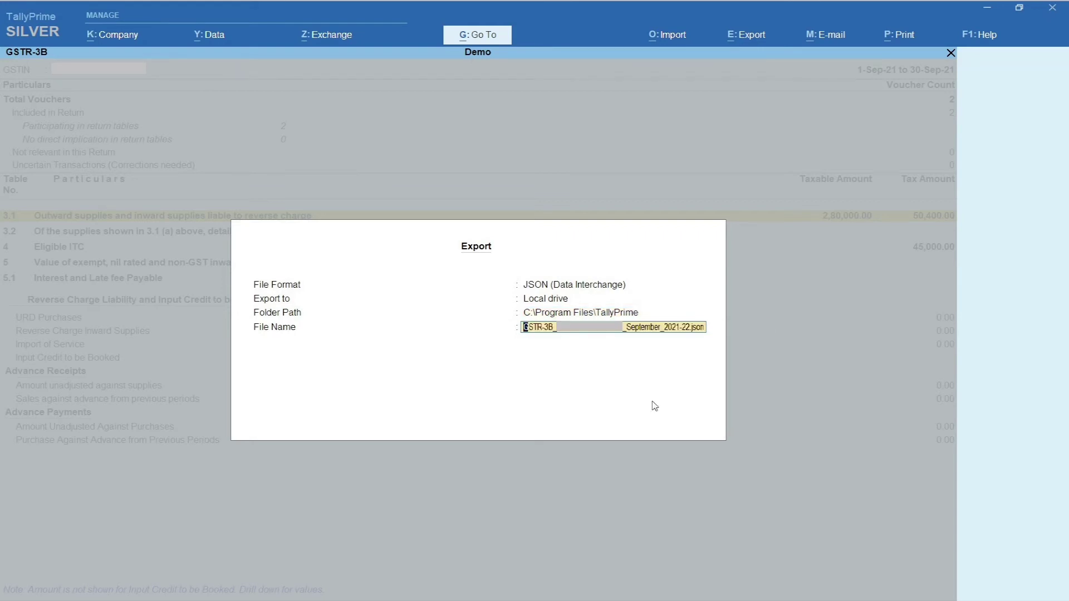
{"action": "key", "text": "Return"}
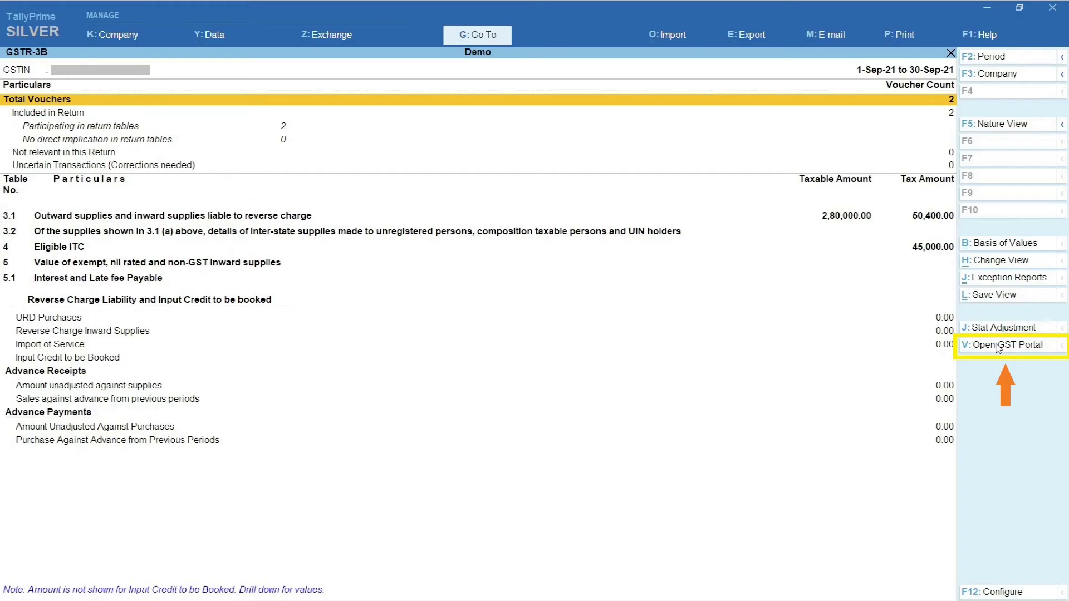
Open the GST portal from the GSTR-3B report and log in with the account username, password and captcha characters.
{"action": "left_click", "coordinate": [999, 345]}
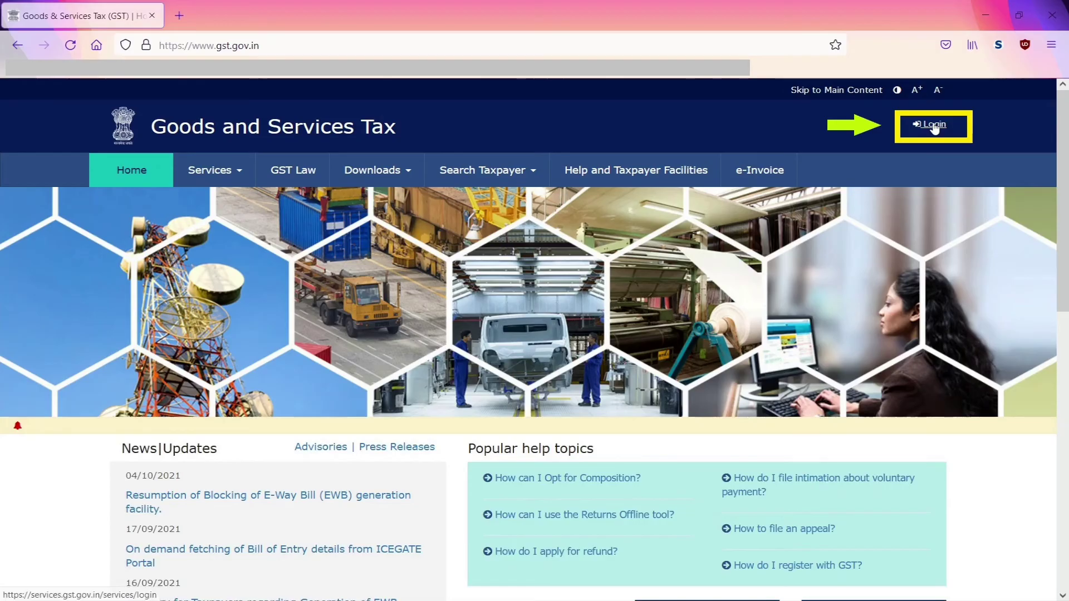
{"action": "left_click", "coordinate": [935, 126]}
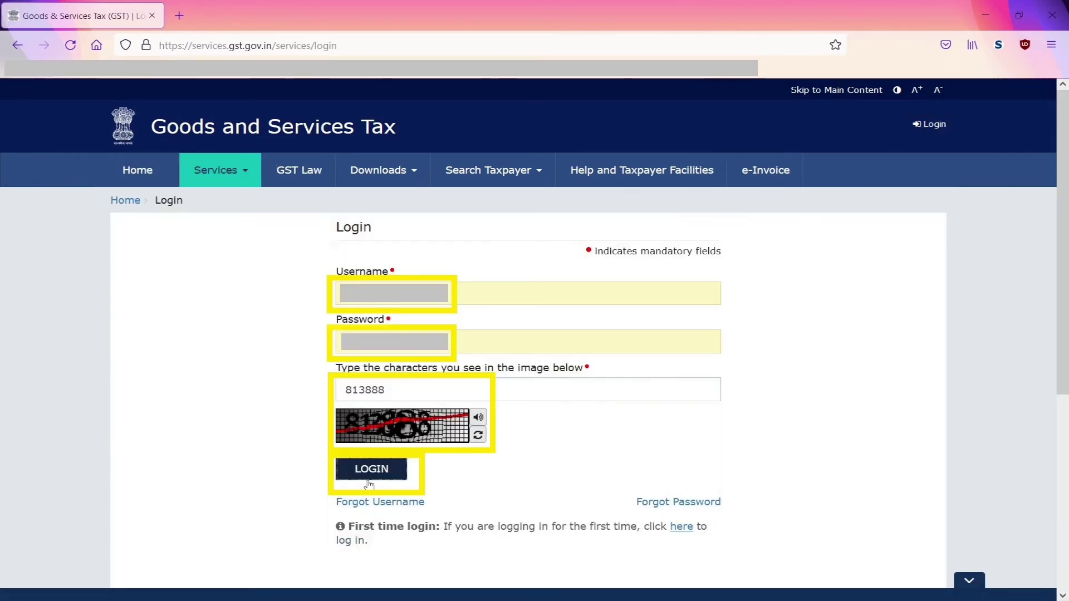
{"action": "left_click", "coordinate": [370, 473]}
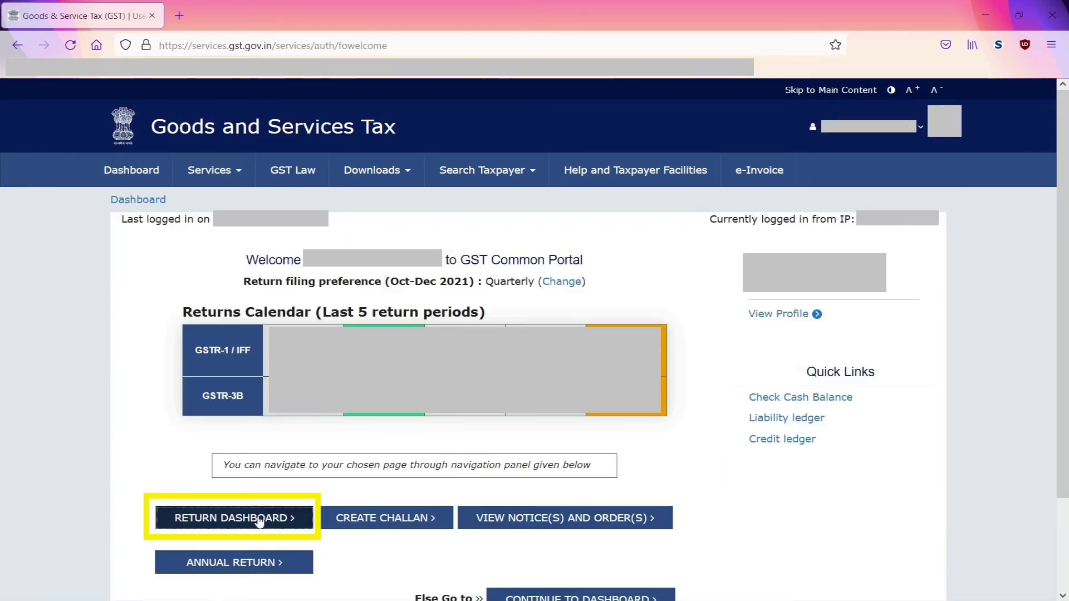
Find the returns for financial year 2021-22, Quarter 2 (Jul - Sep), September on the return dashboard and choose offline preparation of GSTR-3B.
{"action": "left_click", "coordinate": [259, 518]}
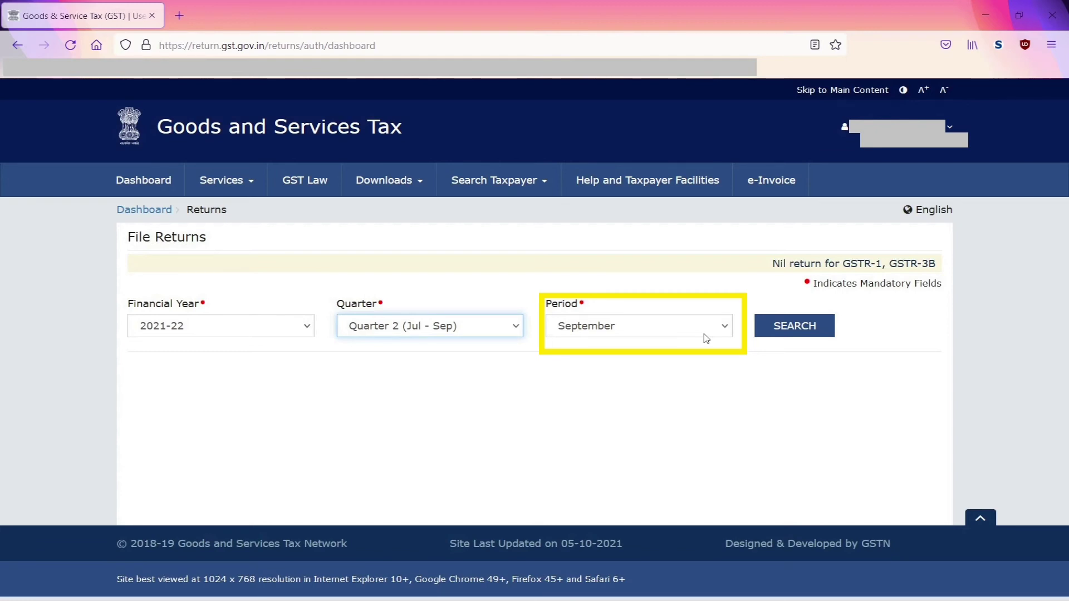
{"action": "left_click", "coordinate": [824, 333]}
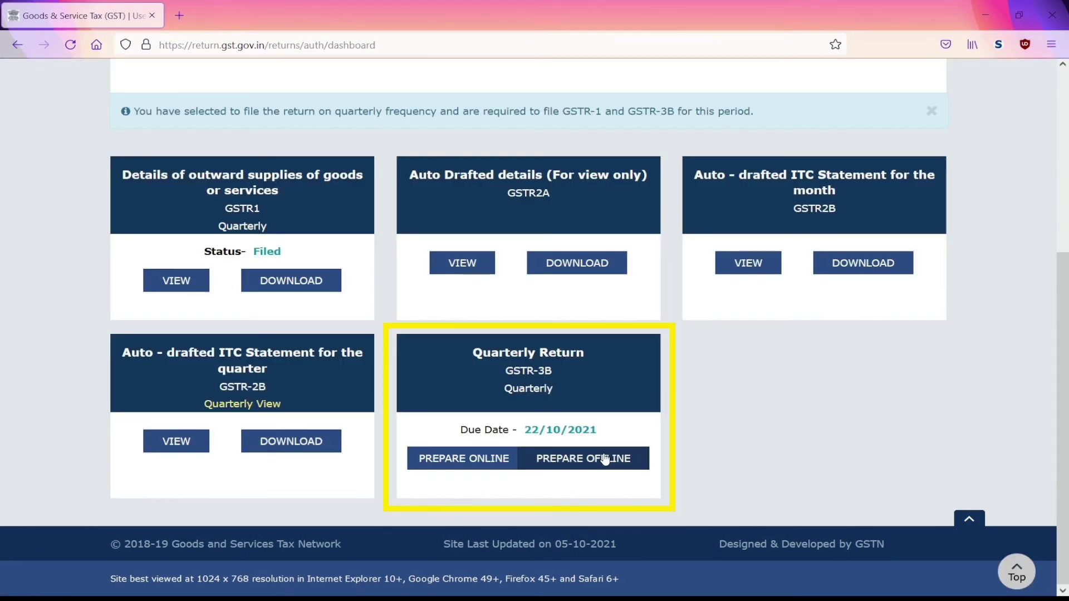
{"action": "left_click", "coordinate": [605, 460]}
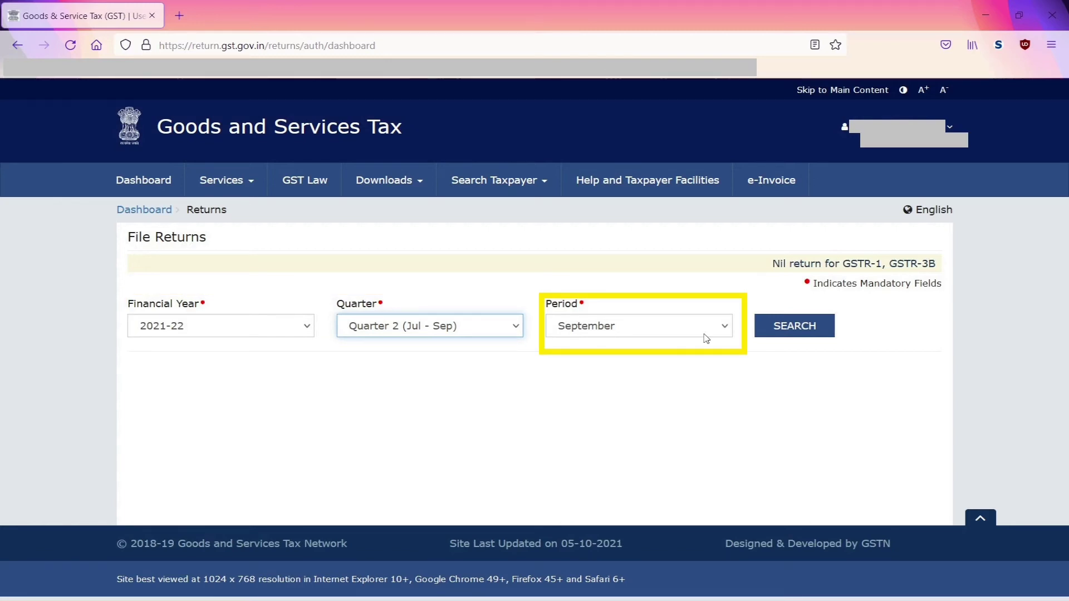
Search the September 2021-22 returns again and review the online GSTR-3B tax tiles and the cash and credit ledger balances.
{"action": "left_click", "coordinate": [824, 331]}
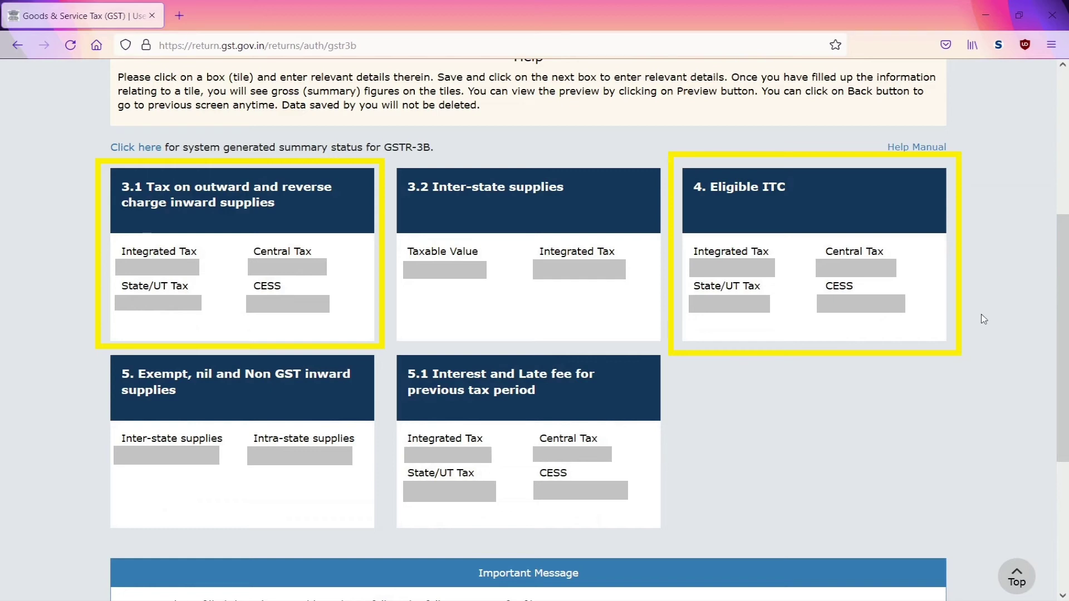
{"action": "scroll", "coordinate": [983, 319], "scroll_direction": "down", "scroll_amount": 5}
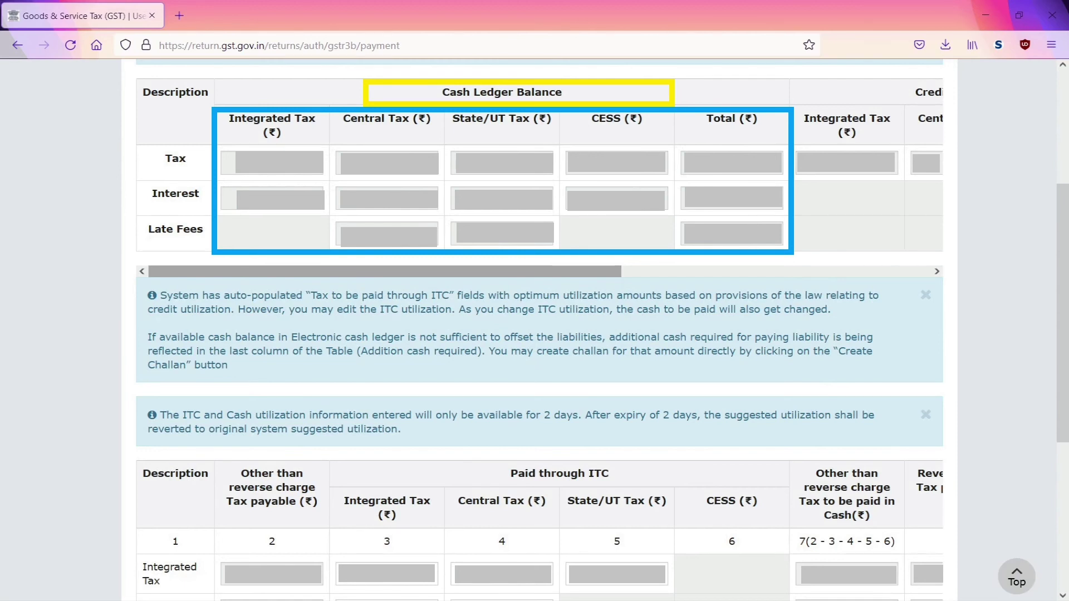
{"action": "scroll", "coordinate": [540, 165], "scroll_direction": "right", "scroll_amount": 8}
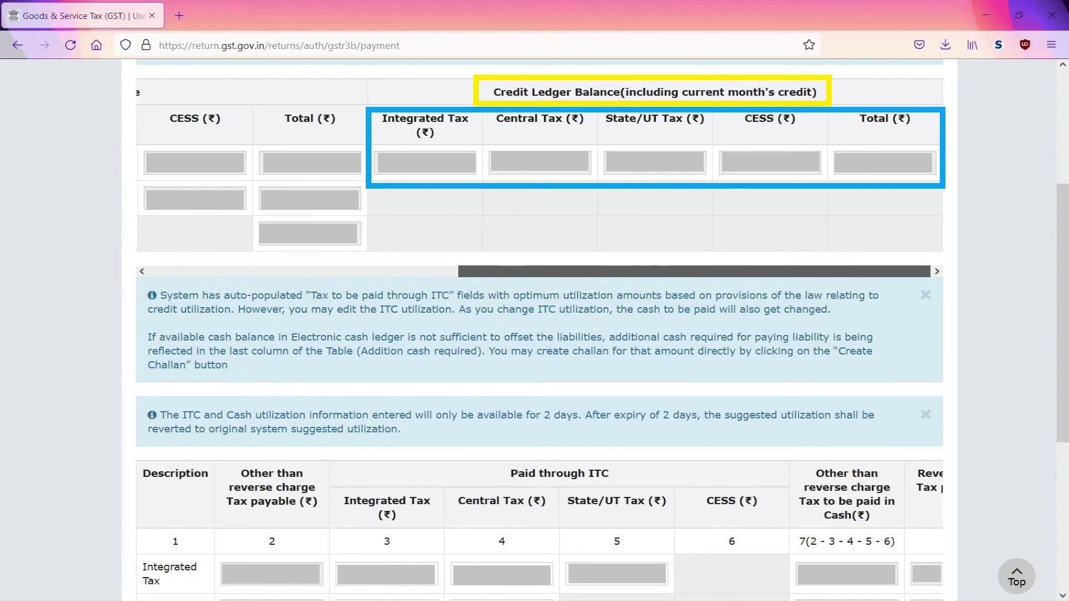
{"action": "scroll", "coordinate": [535, 329], "scroll_direction": "down", "scroll_amount": 4}
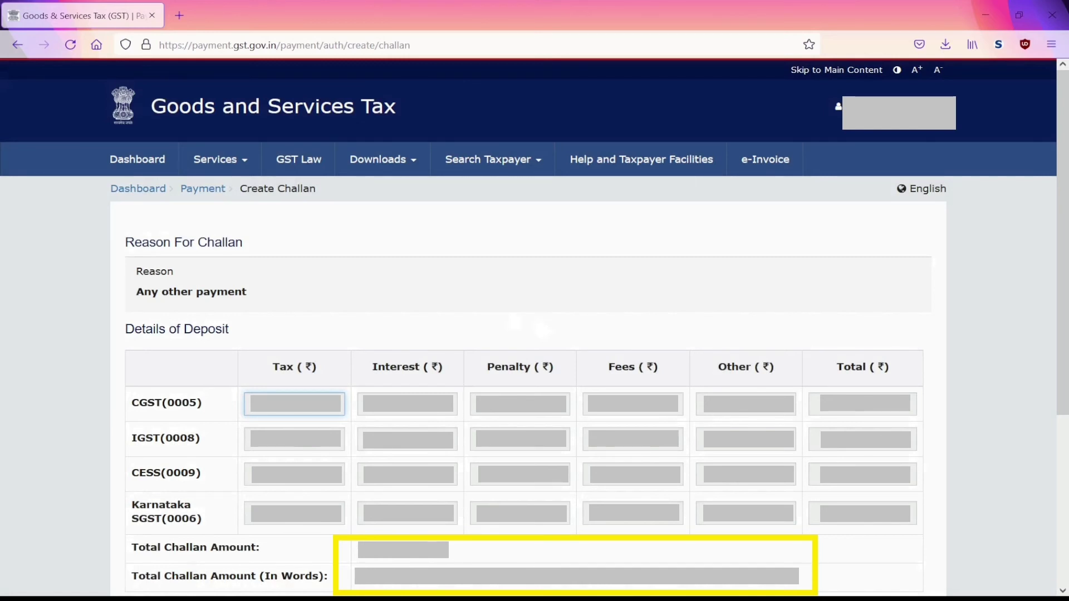
Review the challan's deposit details and total amount, and examine the GST payment receipt down to its download option.
{"action": "scroll", "coordinate": [535, 335], "scroll_direction": "down", "scroll_amount": 5}
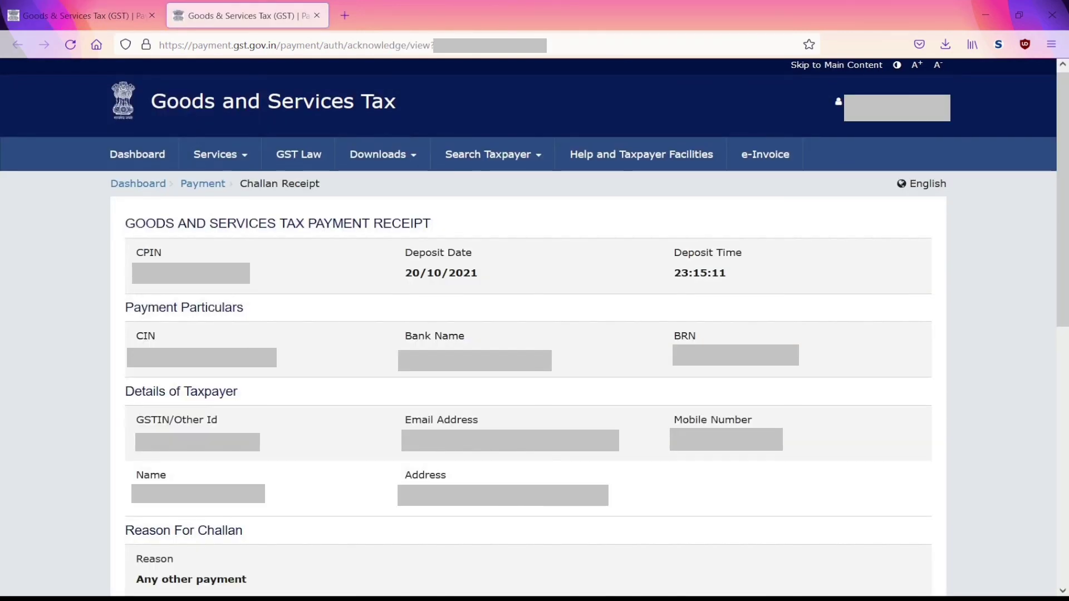
{"action": "scroll", "coordinate": [529, 329], "scroll_direction": "down", "scroll_amount": 9}
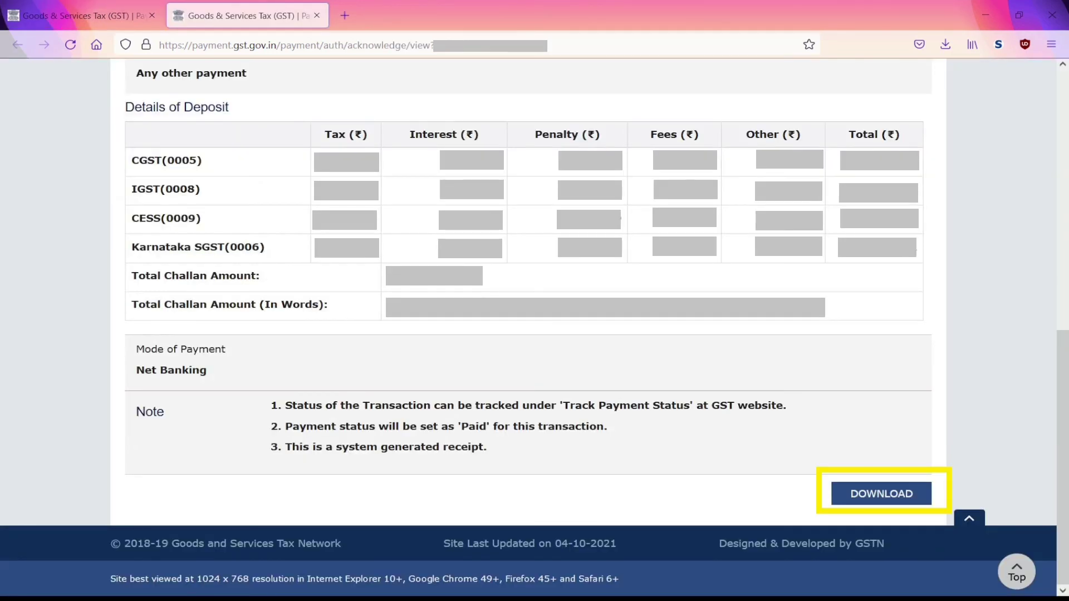